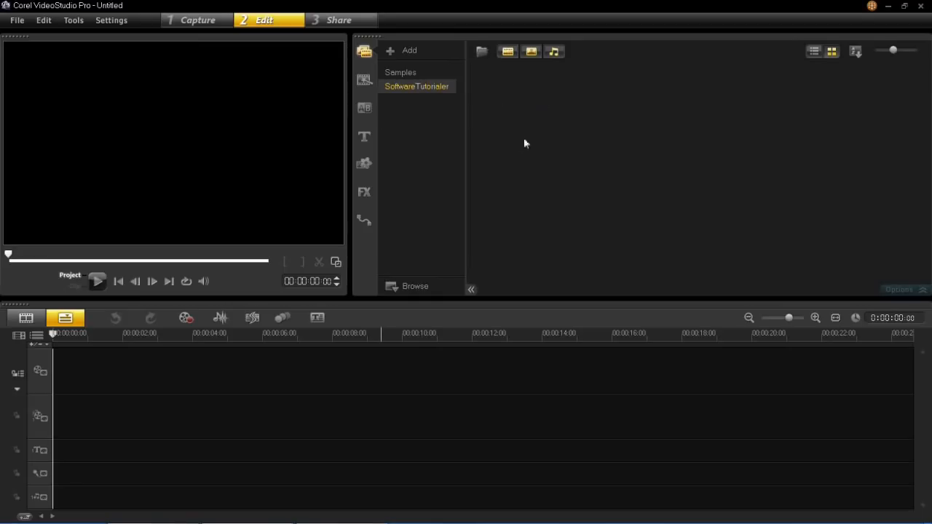
# - Import Clip1, Clip2 and Clip3 from the Editing folder into the SoftwareTutorialer library folder
pyautogui.click(481, 54)
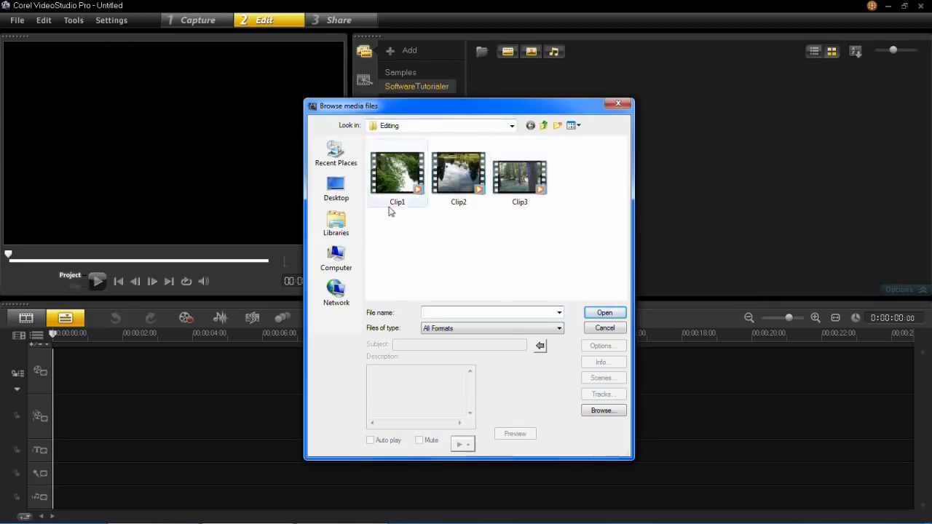
pyautogui.moveTo(380, 211); pyautogui.dragTo(565, 183)
pyautogui.click(589, 314)
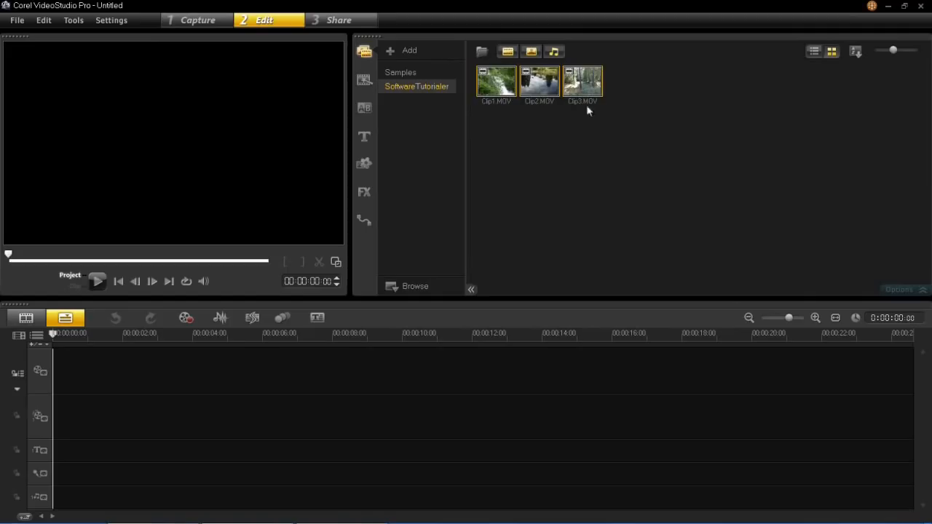
# - Place Clip1.MOV, Clip2.MOV and Clip3.MOV one after another on the video track
pyautogui.moveTo(549, 108)
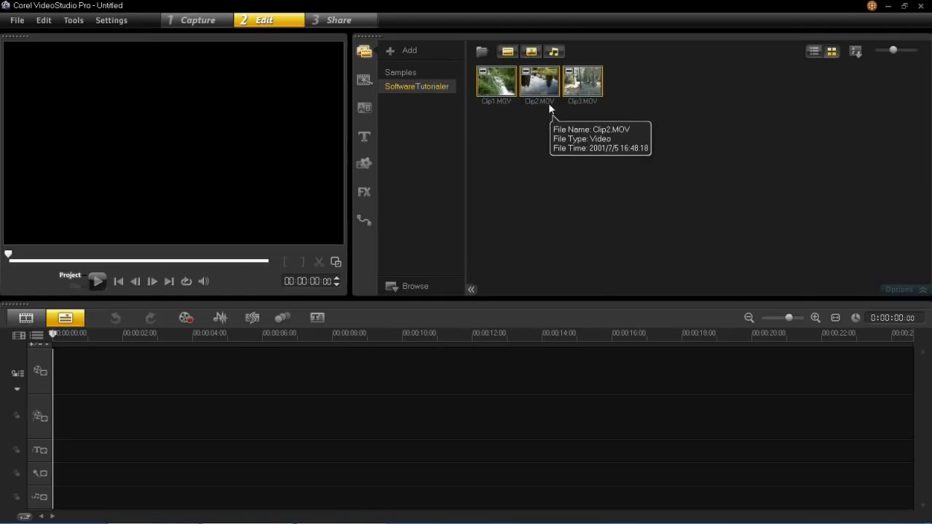
pyautogui.click(492, 84)
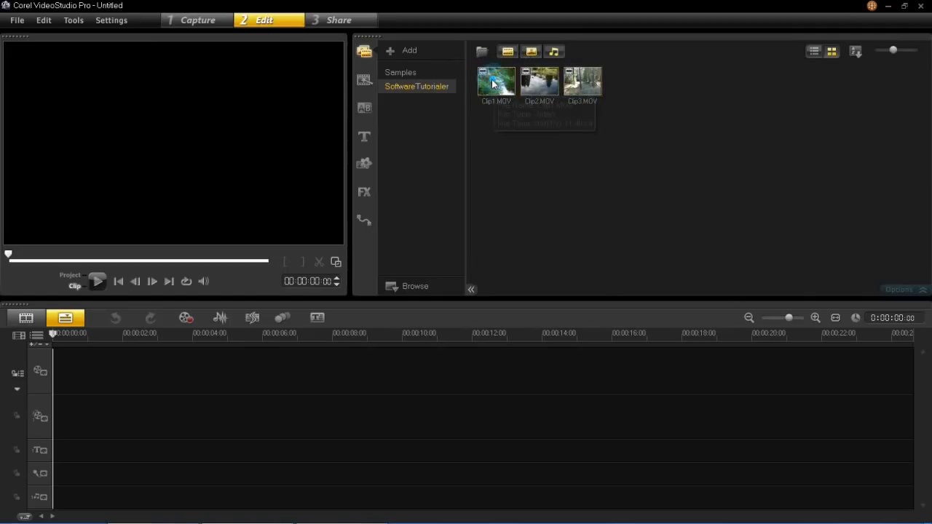
pyautogui.moveTo(492, 84); pyautogui.dragTo(167, 372)
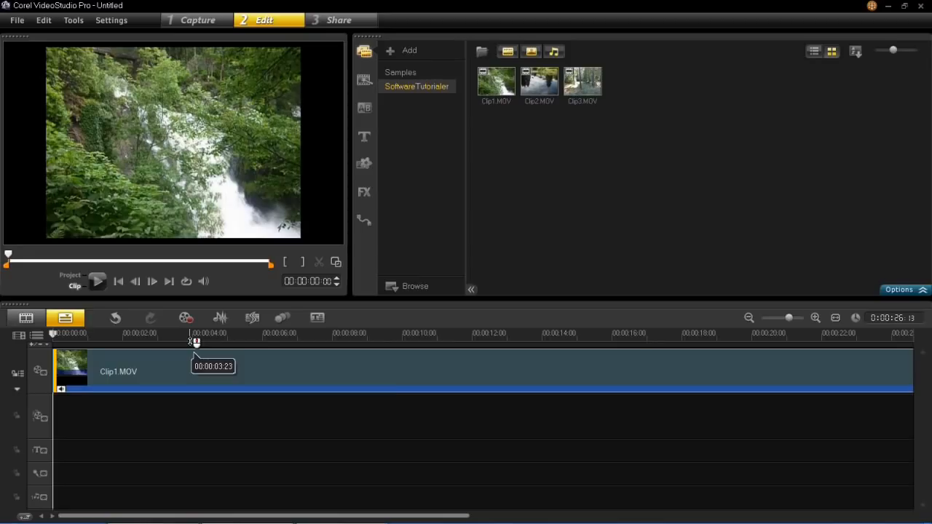
pyautogui.moveTo(787, 318); pyautogui.dragTo(777, 318)
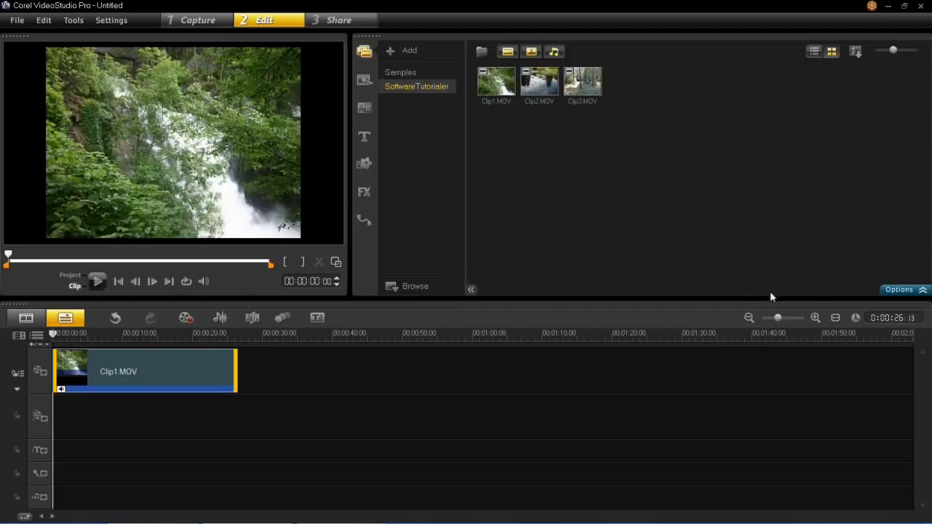
pyautogui.click(586, 94)
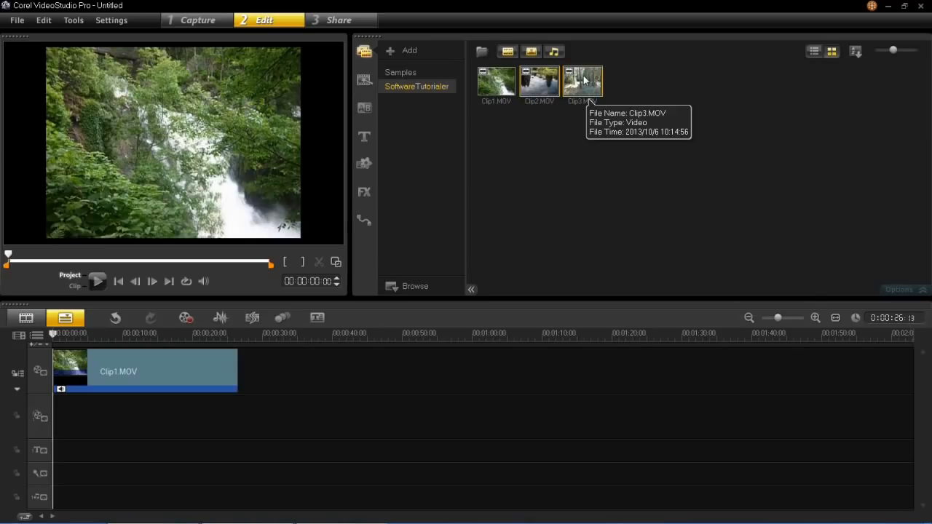
pyautogui.moveTo(584, 80); pyautogui.dragTo(388, 365)
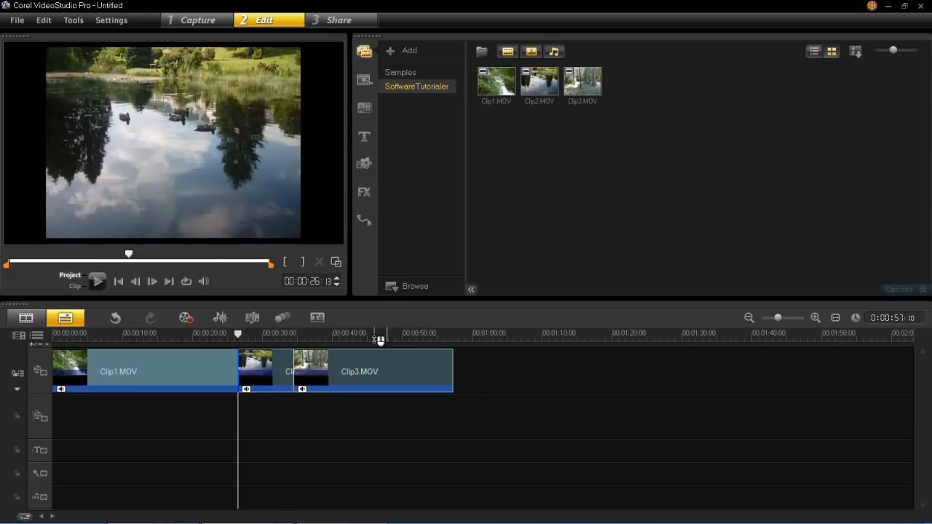
# - Add the two-line title "Countryside View in" / "60 Seconds" at the start of the timeline and move it to the middle of the frame
pyautogui.moveTo(238, 334); pyautogui.dragTo(36, 335)
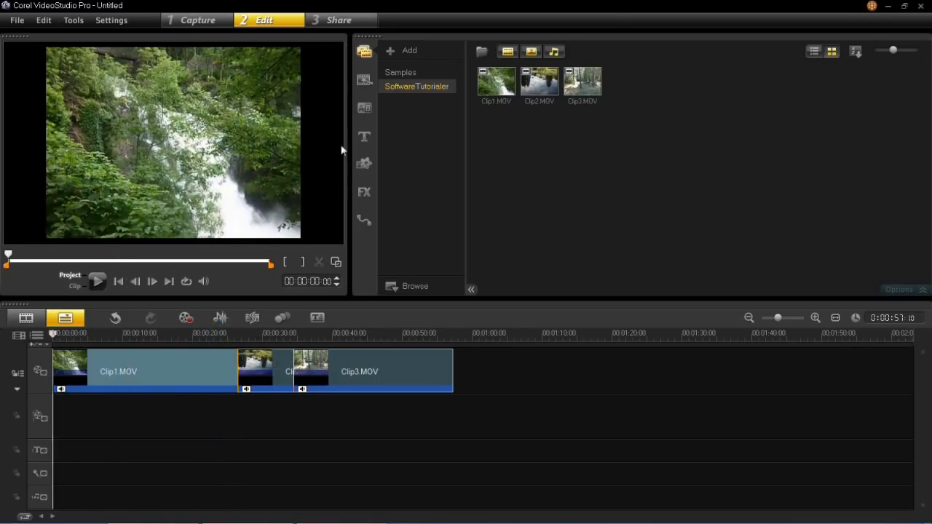
pyautogui.click(364, 138)
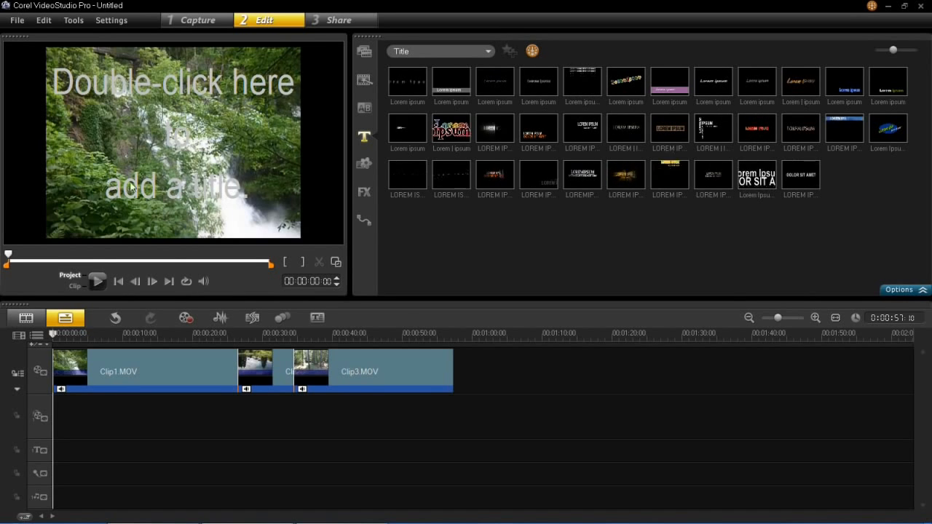
pyautogui.doubleClick(126, 143)
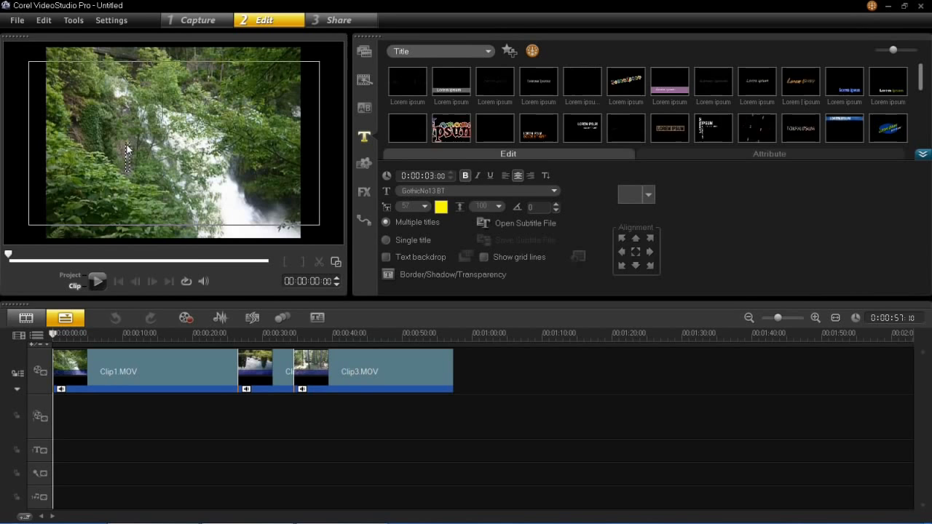
pyautogui.write('Co')
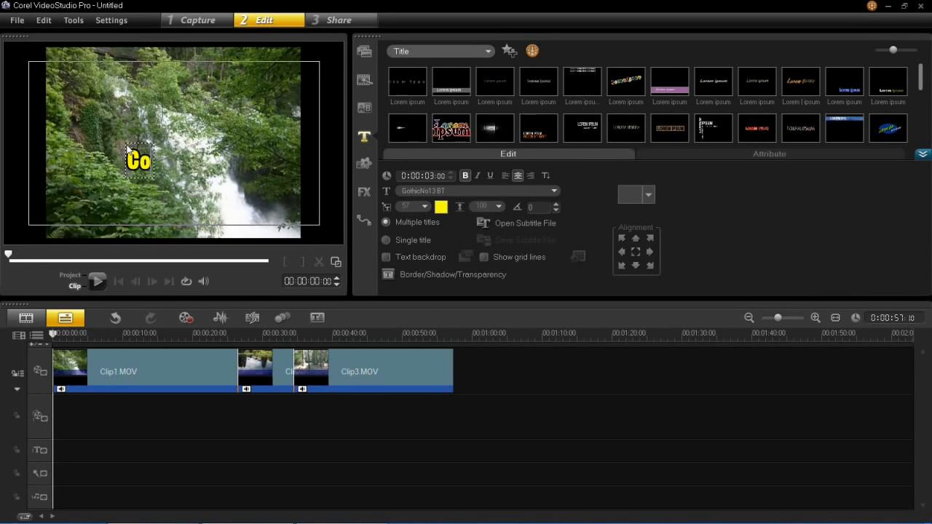
pyautogui.write('untryside v')
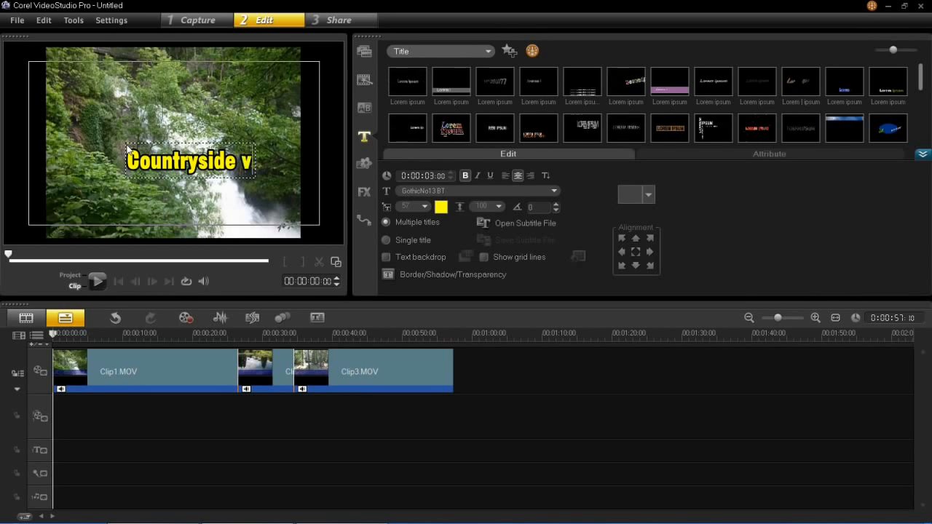
pyautogui.press('BackSpace')
pyautogui.write('V')
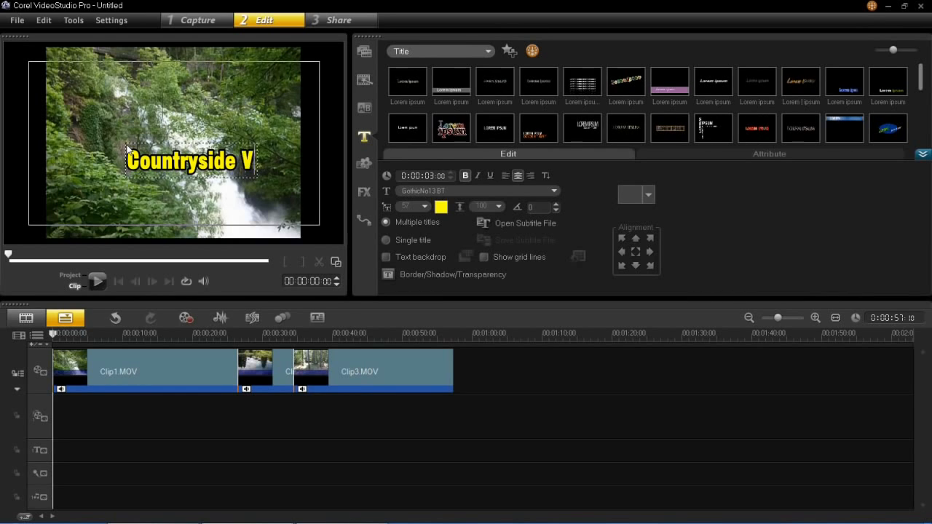
pyautogui.write('iew in')
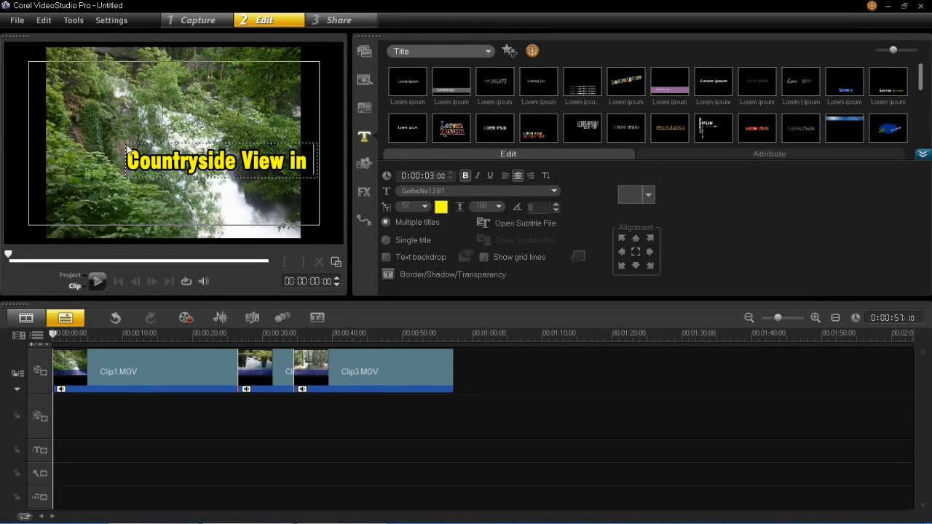
pyautogui.press('Return')
pyautogui.write('60 s')
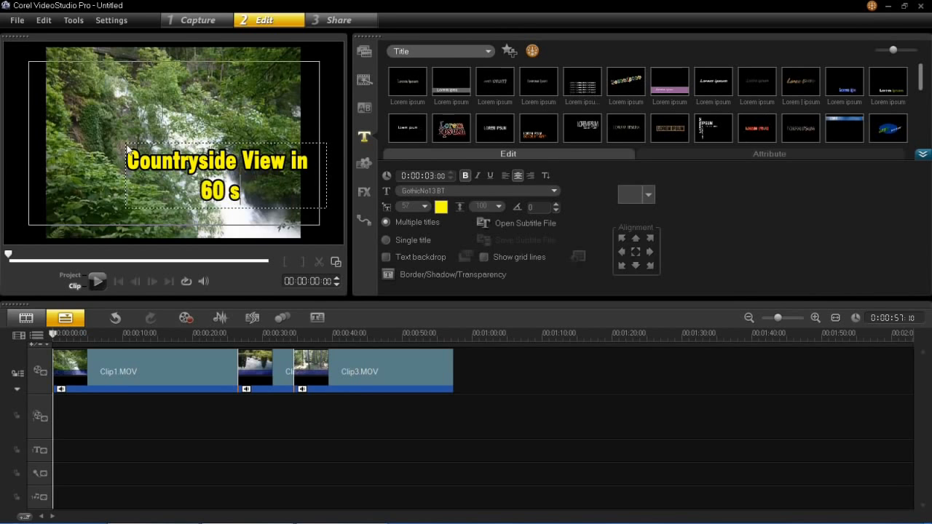
pyautogui.press('BackSpace')
pyautogui.write('Seconds')
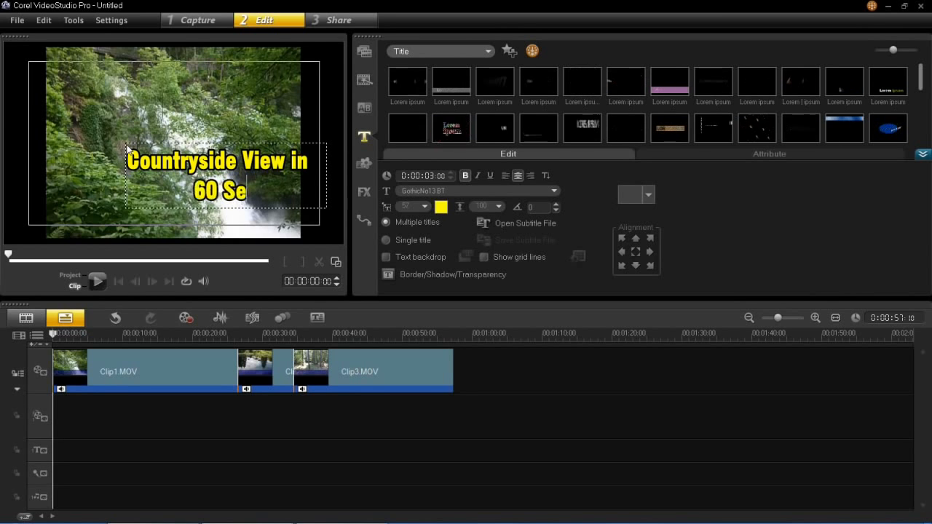
pyautogui.click(133, 119)
pyautogui.moveTo(215, 174); pyautogui.dragTo(176, 138)
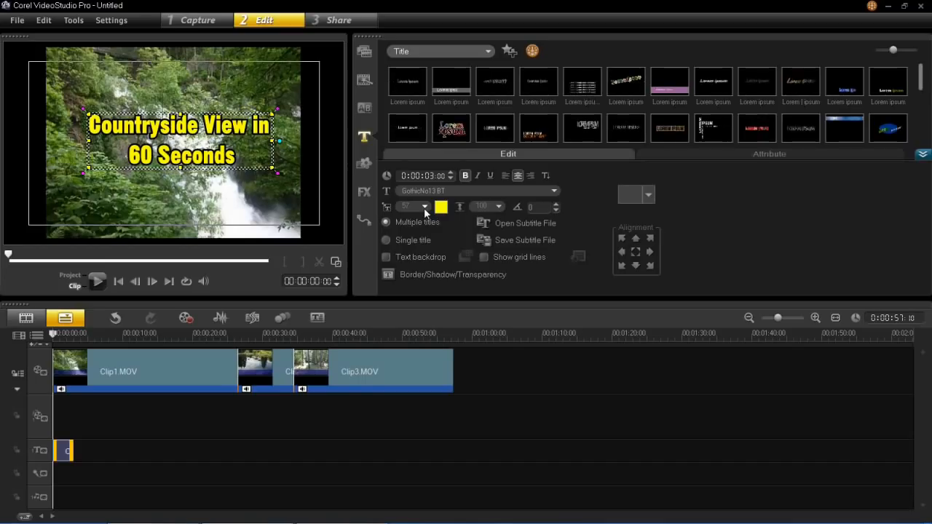
# - Change the title's font to Calibri and its text colour to cyan, shifting it back towards the middle of the frame
pyautogui.click(554, 191)
pyautogui.moveTo(598, 248); pyautogui.dragTo(603, 235)
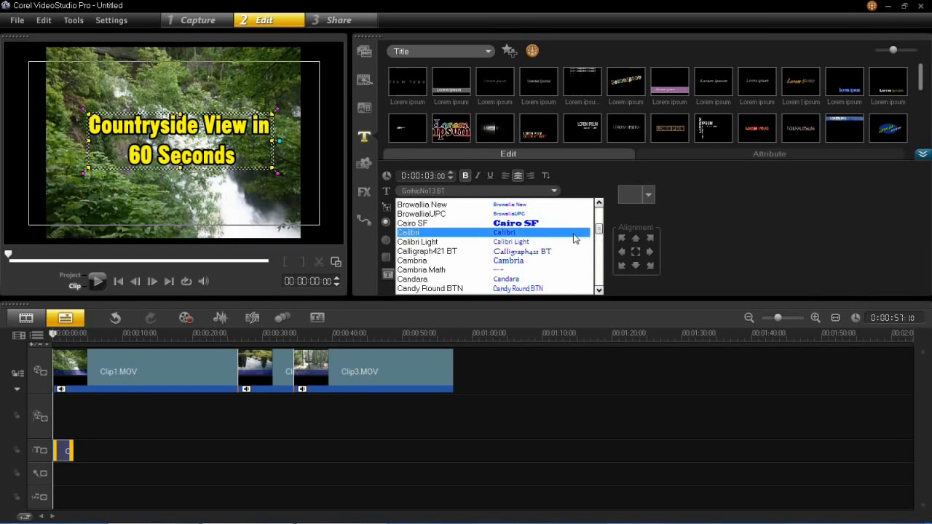
pyautogui.click(575, 233)
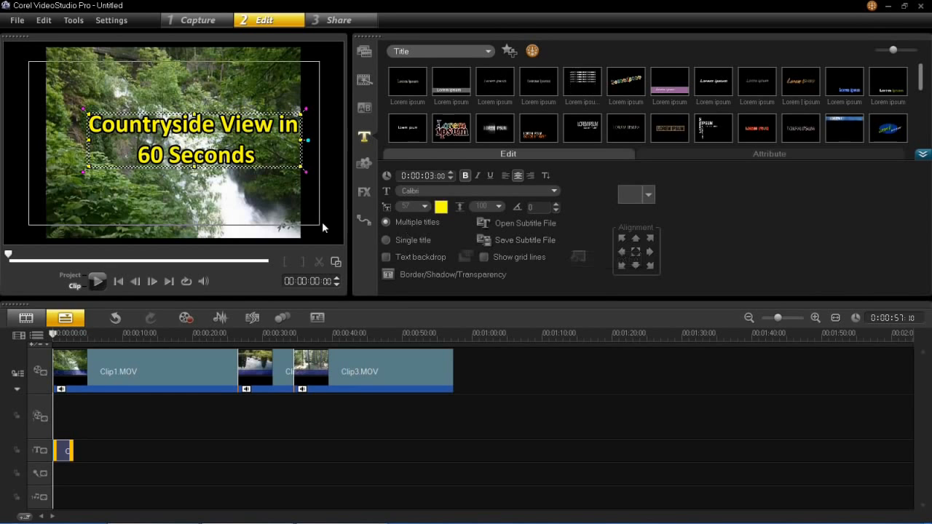
pyautogui.moveTo(260, 161); pyautogui.dragTo(242, 165)
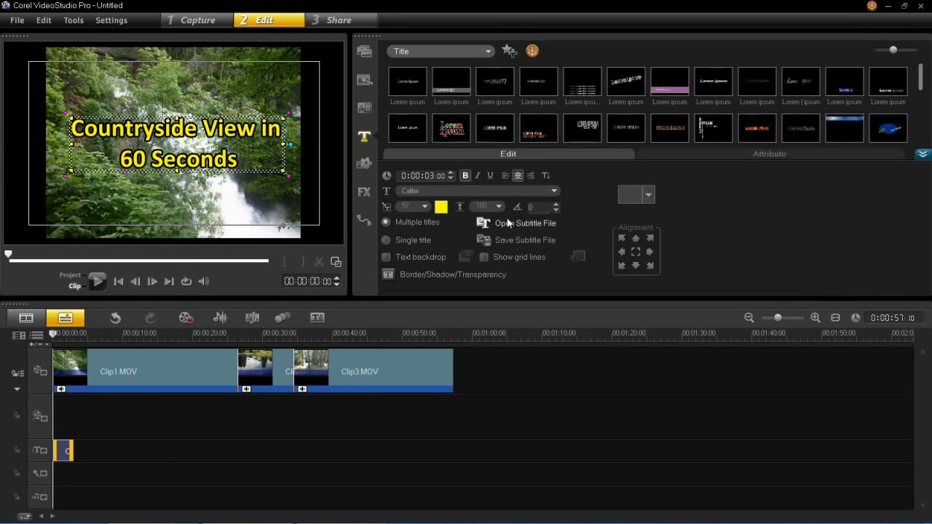
pyautogui.click(442, 208)
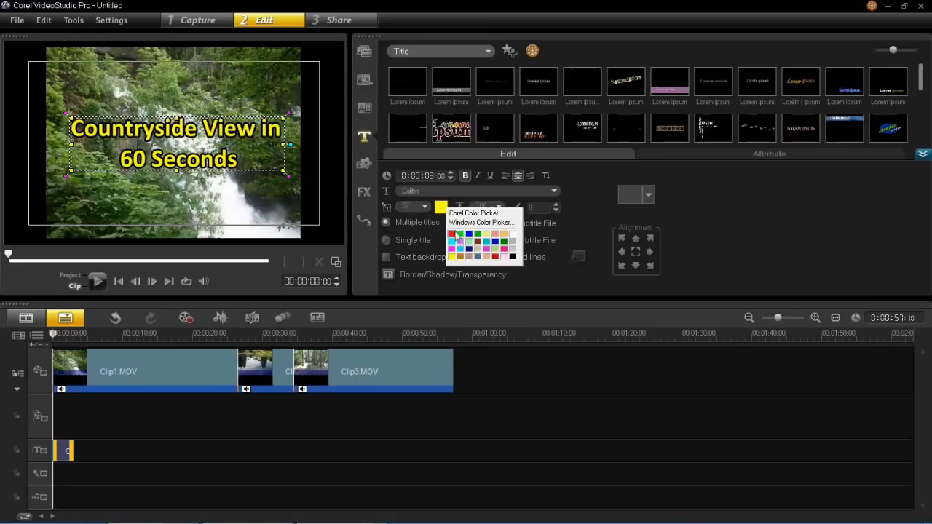
pyautogui.click(452, 241)
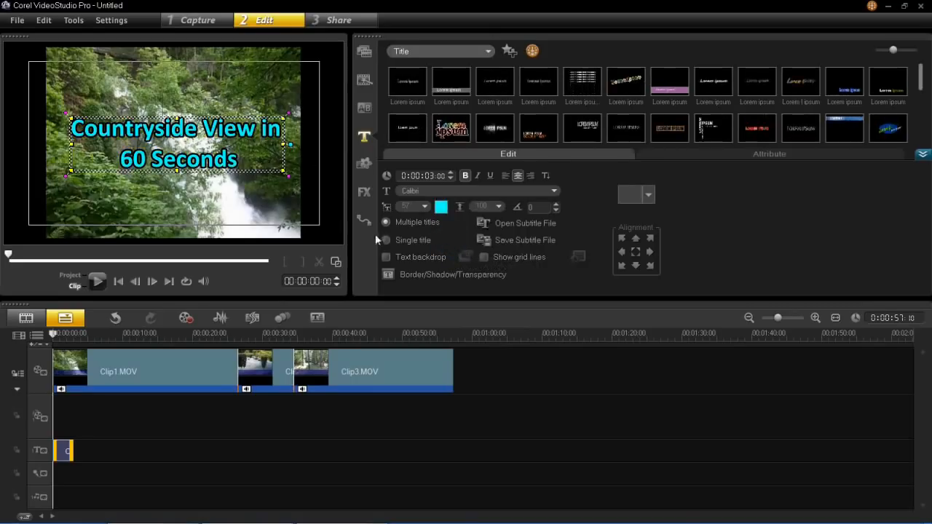
# - Set the title's shadow intensity to 2.0, leaving the border options as they are
pyautogui.click(430, 274)
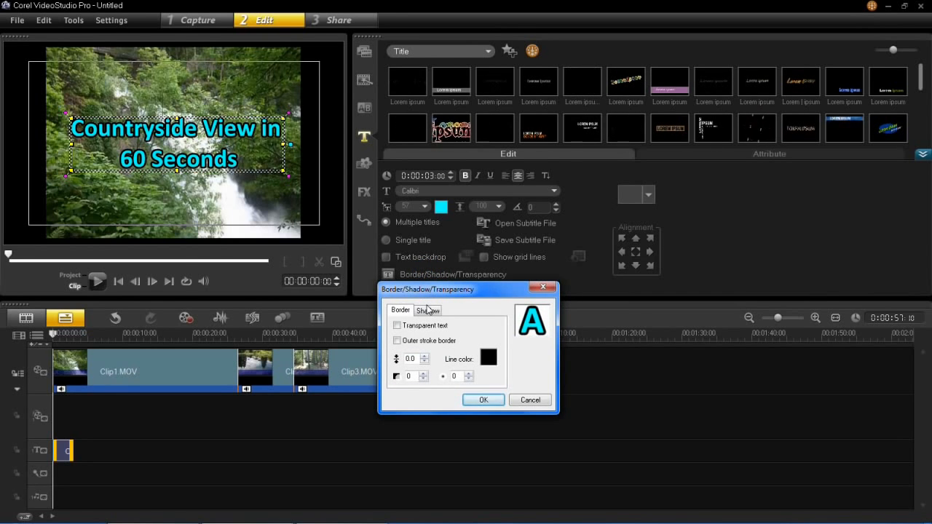
pyautogui.click(428, 310)
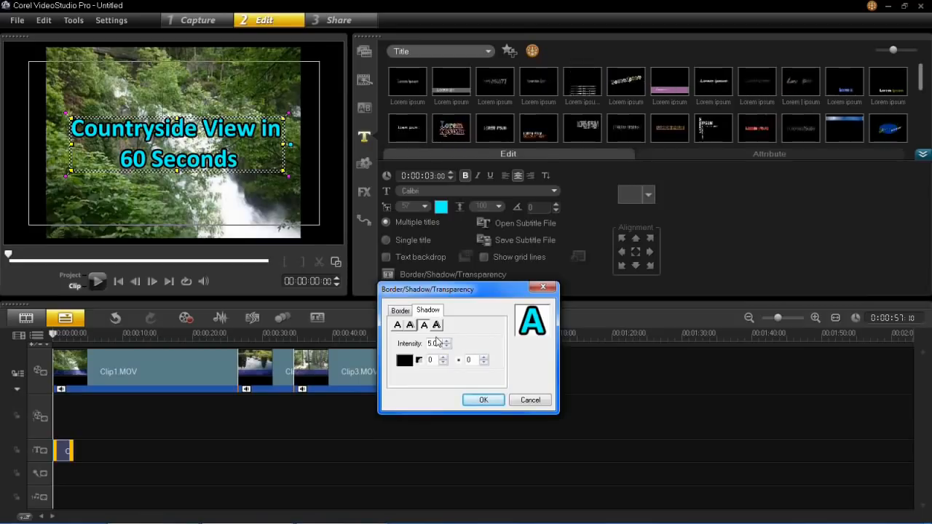
pyautogui.click(446, 347)
pyautogui.click(447, 347)
pyautogui.click(447, 346)
pyautogui.click(446, 346)
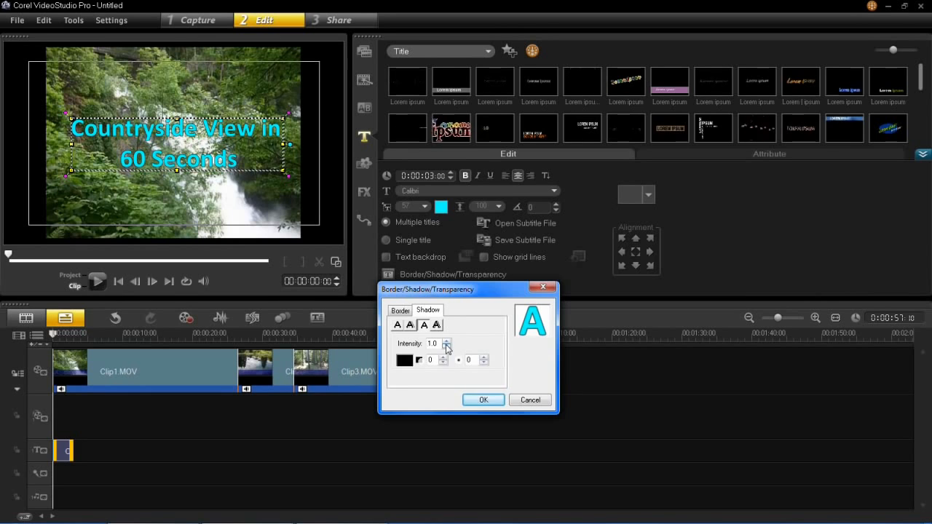
pyautogui.click(447, 341)
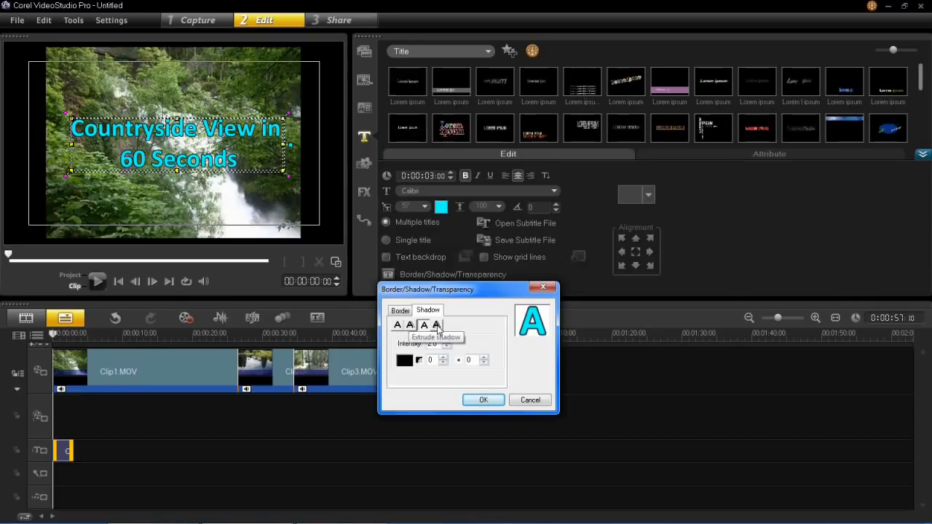
pyautogui.click(400, 311)
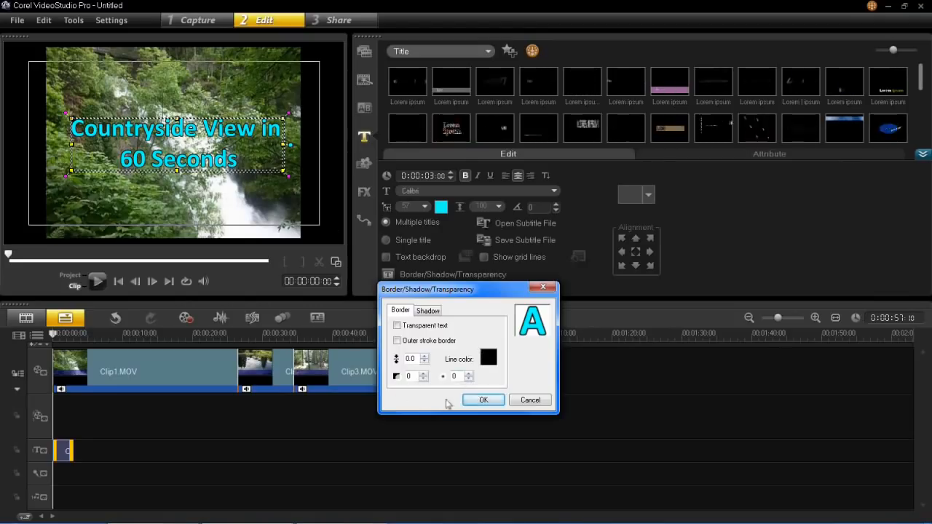
pyautogui.click(483, 400)
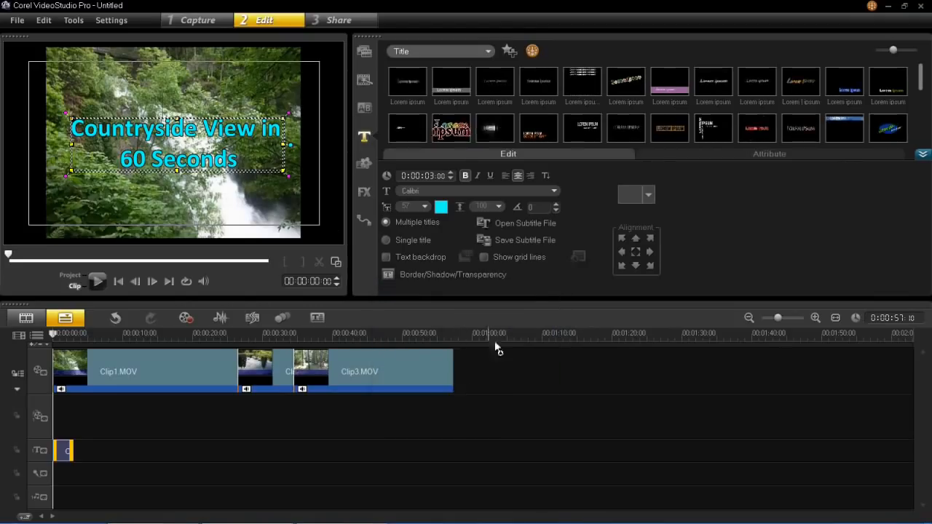
# - Try aligning the title bottom left, top left and centre right, and settle on centring it in the frame
pyautogui.click(623, 266)
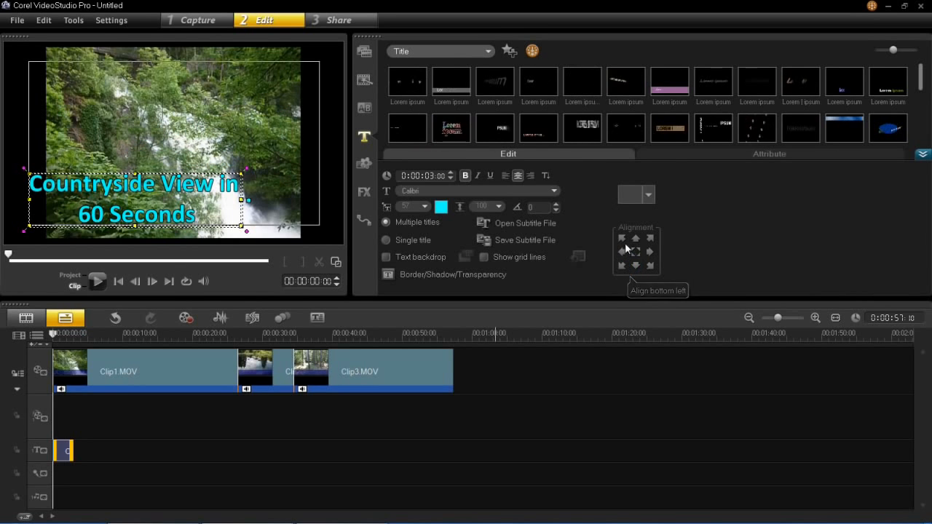
pyautogui.click(622, 238)
pyautogui.click(649, 252)
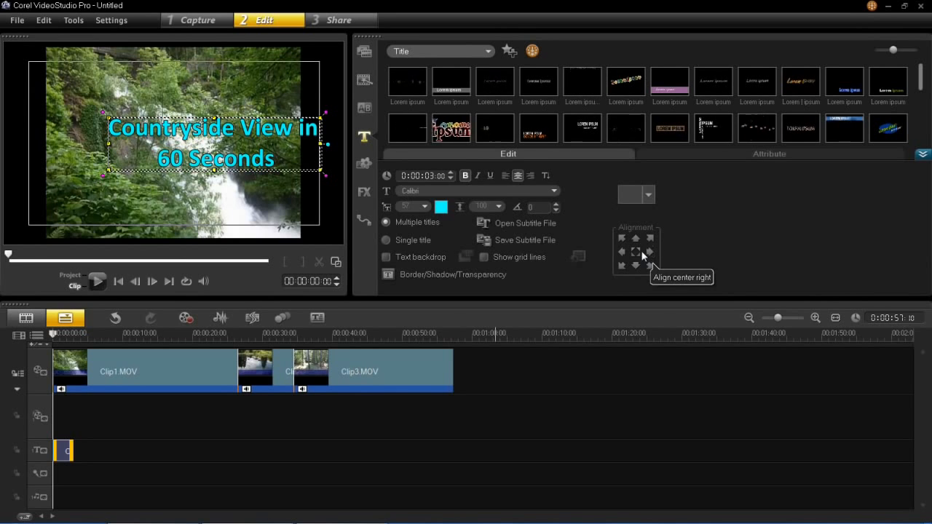
pyautogui.click(638, 253)
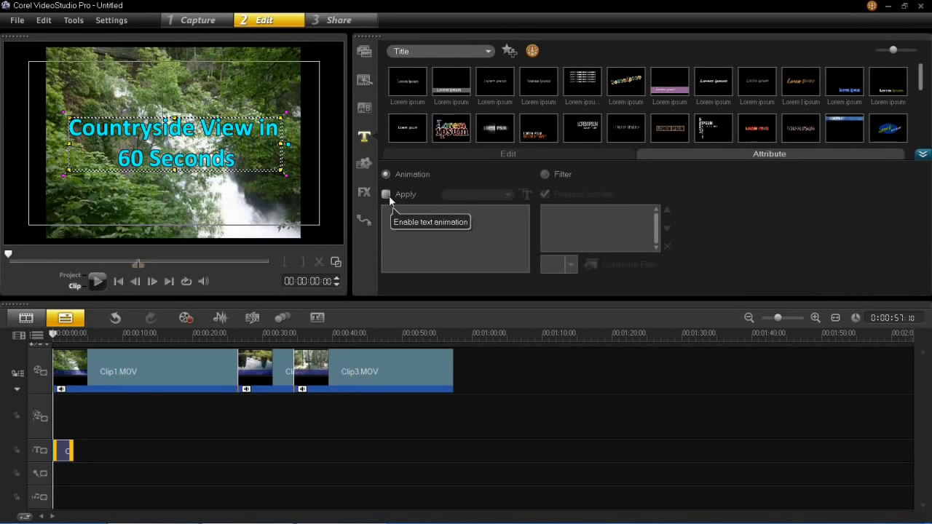
# - Enable text animation on the title and apply the Fade type with the preset that fades out the whole text
pyautogui.click(388, 195)
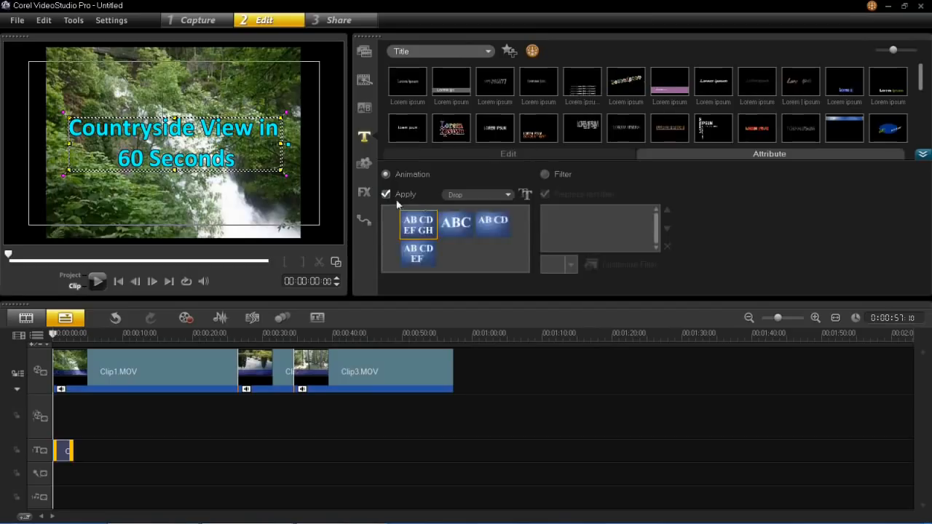
pyautogui.click(455, 195)
pyautogui.click(466, 213)
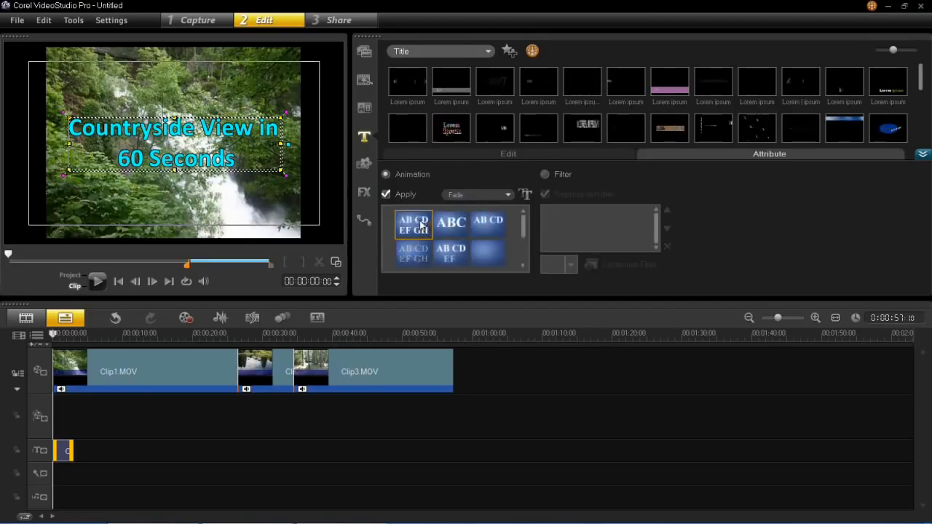
pyautogui.moveTo(524, 224); pyautogui.dragTo(524, 259)
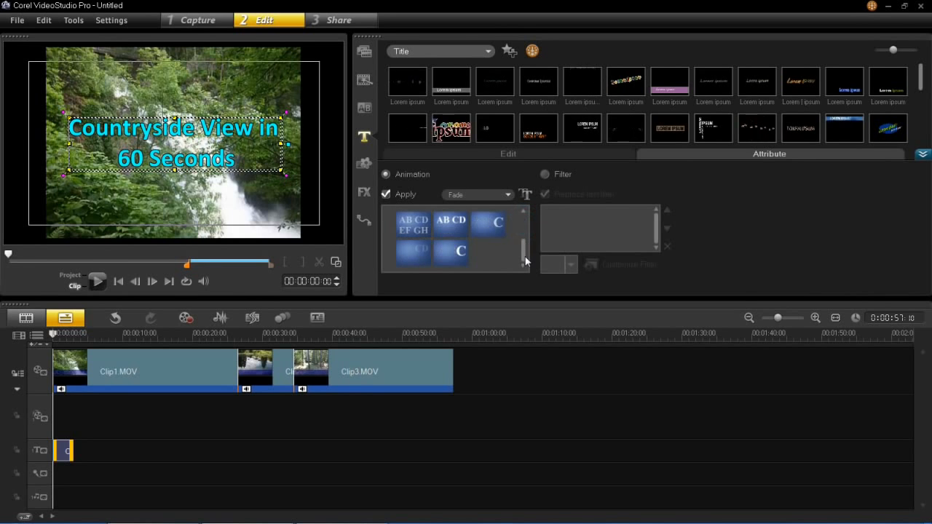
pyautogui.click(506, 195)
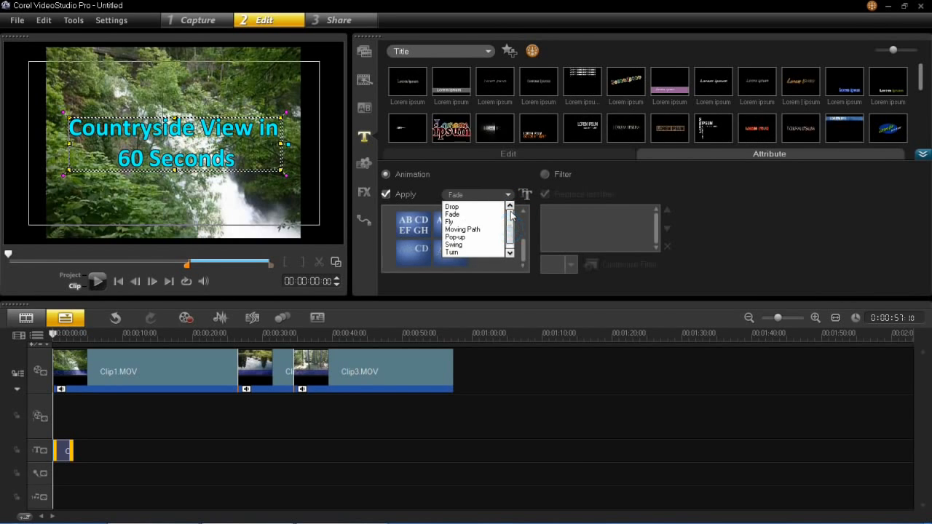
pyautogui.click(412, 230)
pyautogui.click(413, 230)
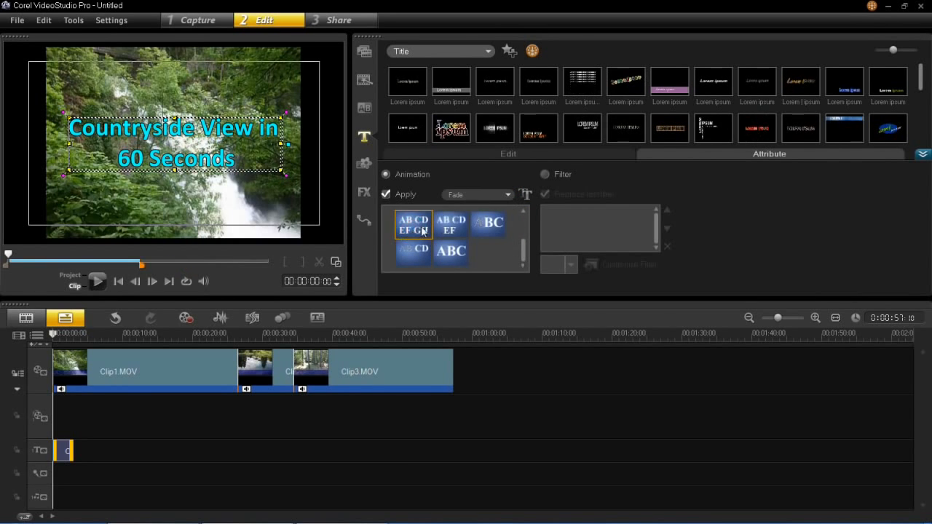
# - Customize the title's fade animation with Text as the unit and Cross-fade as the fade style
pyautogui.click(528, 195)
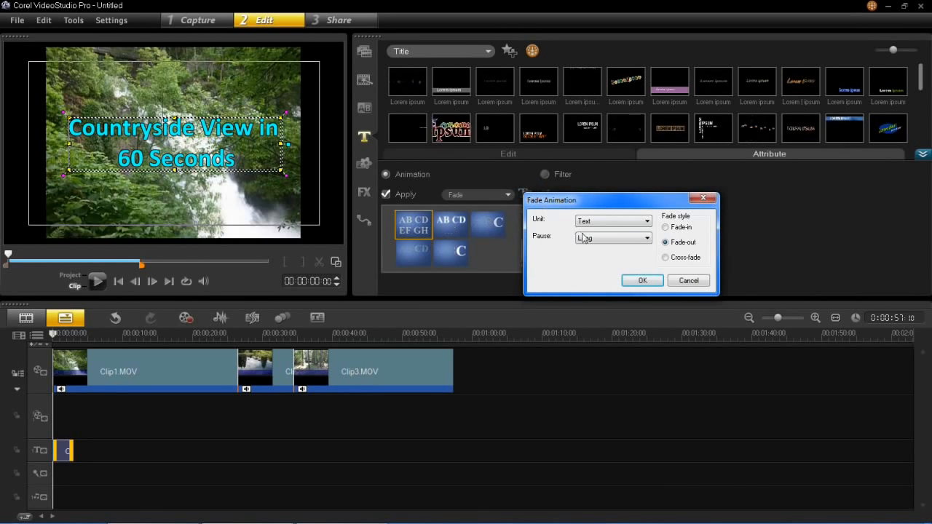
pyautogui.click(623, 222)
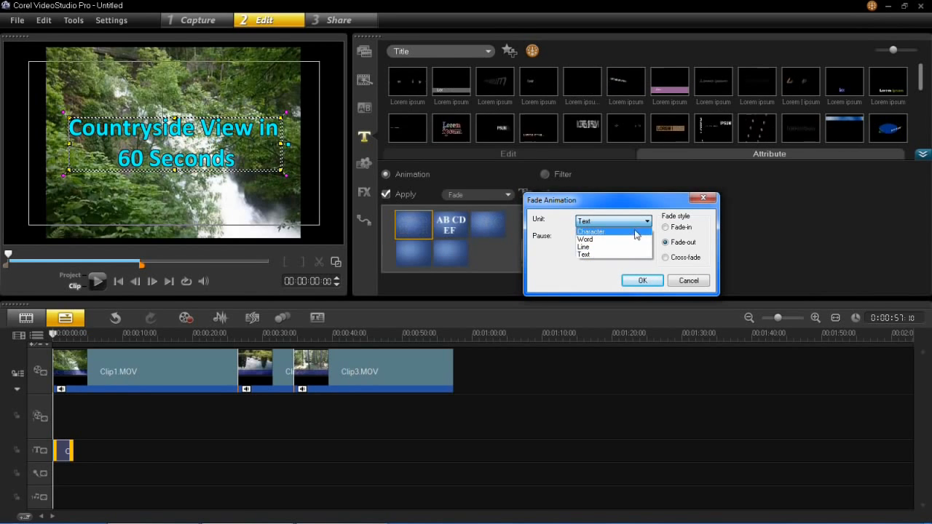
pyautogui.click(583, 254)
pyautogui.click(665, 257)
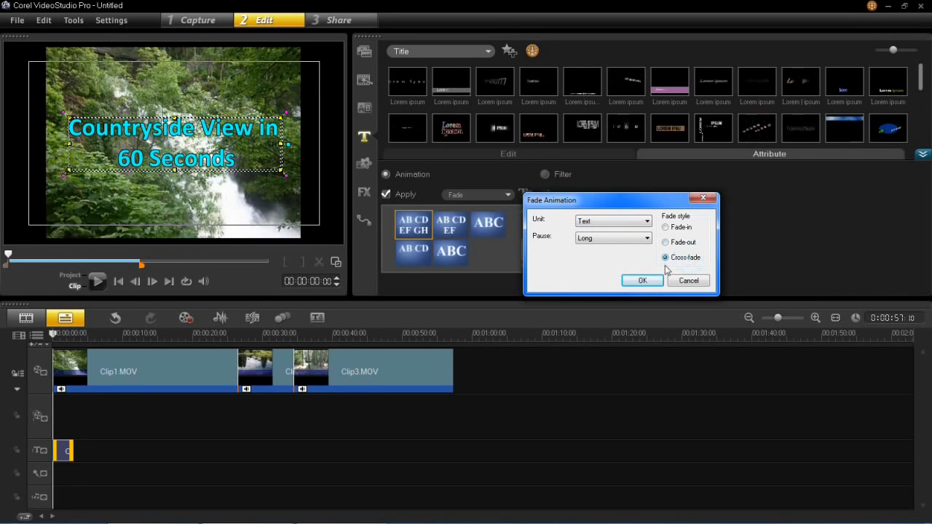
pyautogui.click(642, 280)
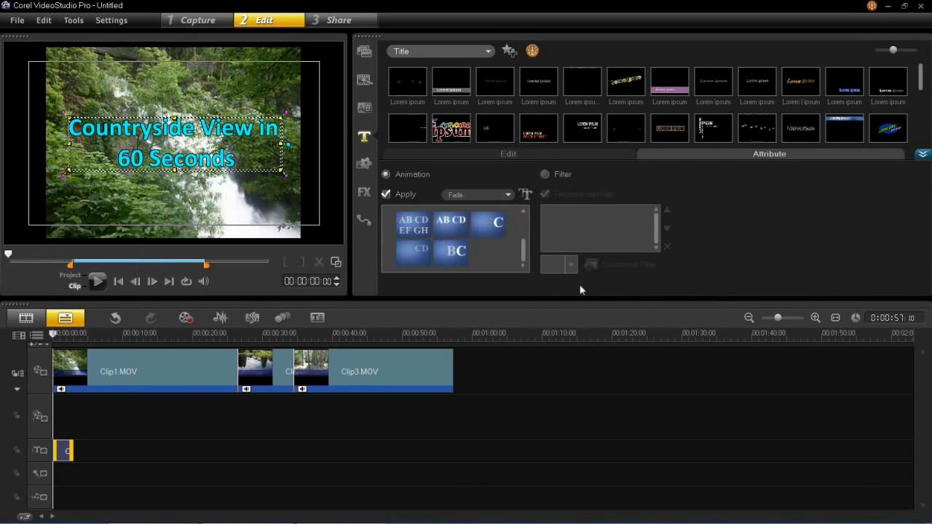
# - Play the project from its start until just past the end of the title to preview the animation
pyautogui.click(192, 334)
pyautogui.click(99, 334)
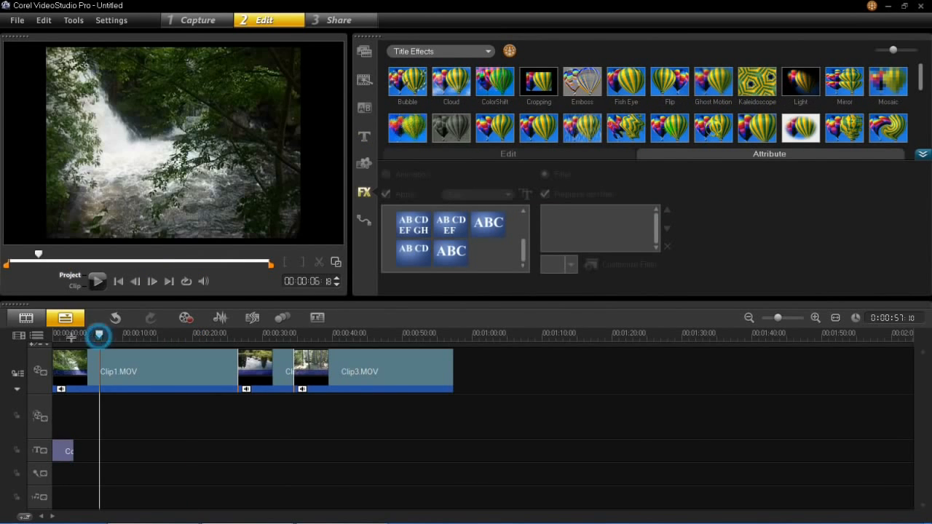
pyautogui.click(52, 334)
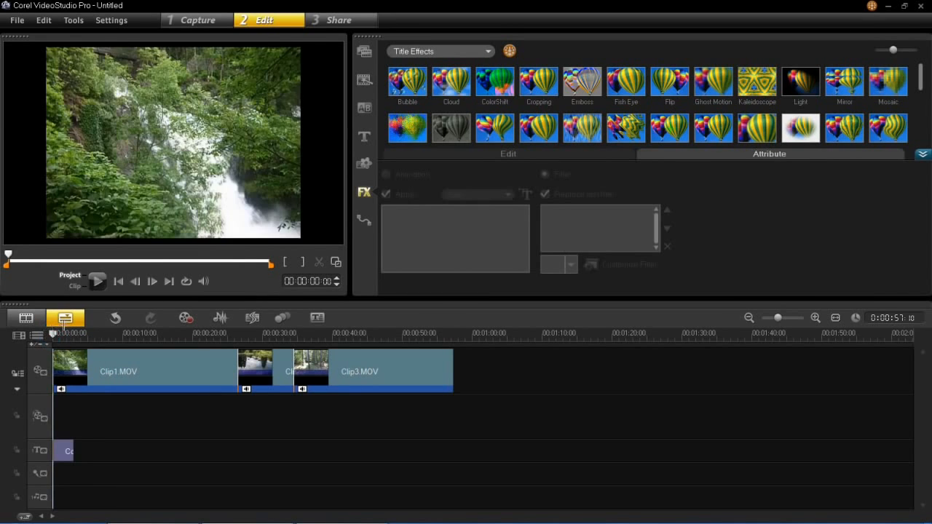
pyautogui.click(98, 284)
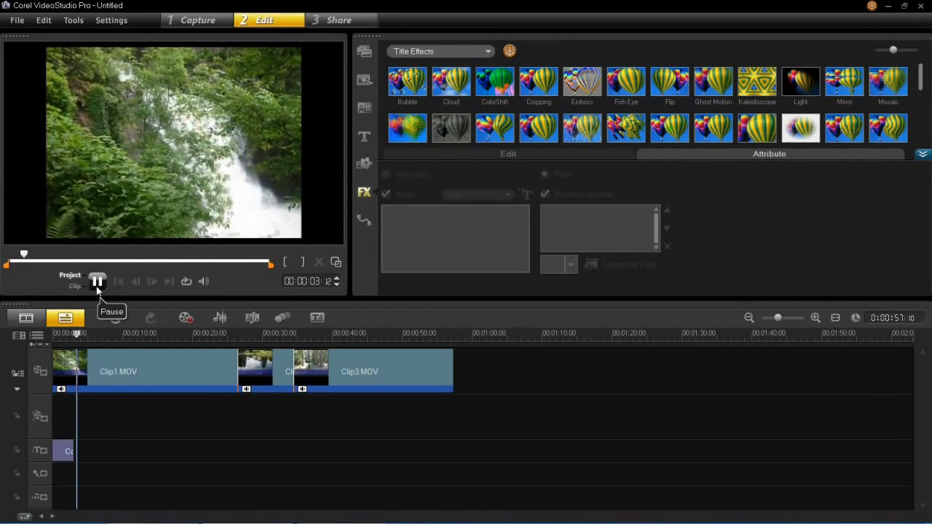
pyautogui.click(101, 287)
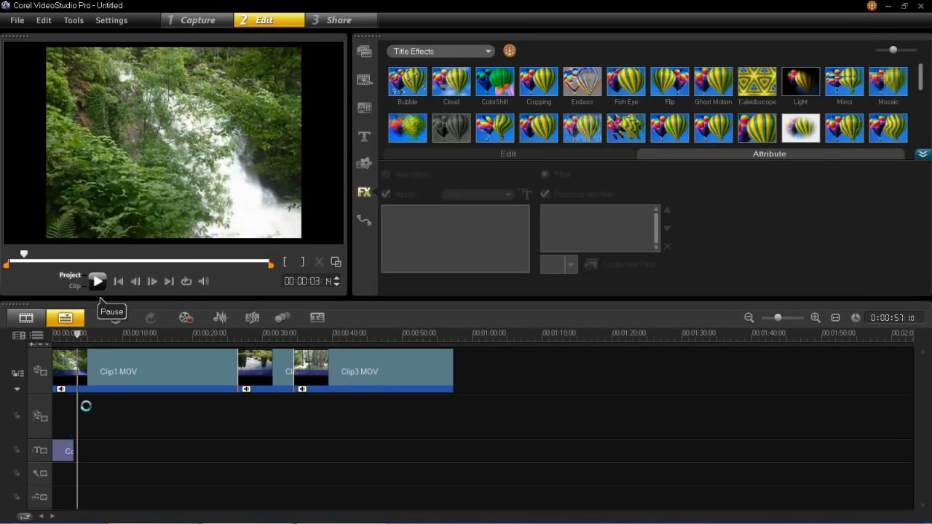
# - Lengthen the title clip on the timeline so that it ends at about 00:00:04:19
pyautogui.click(64, 459)
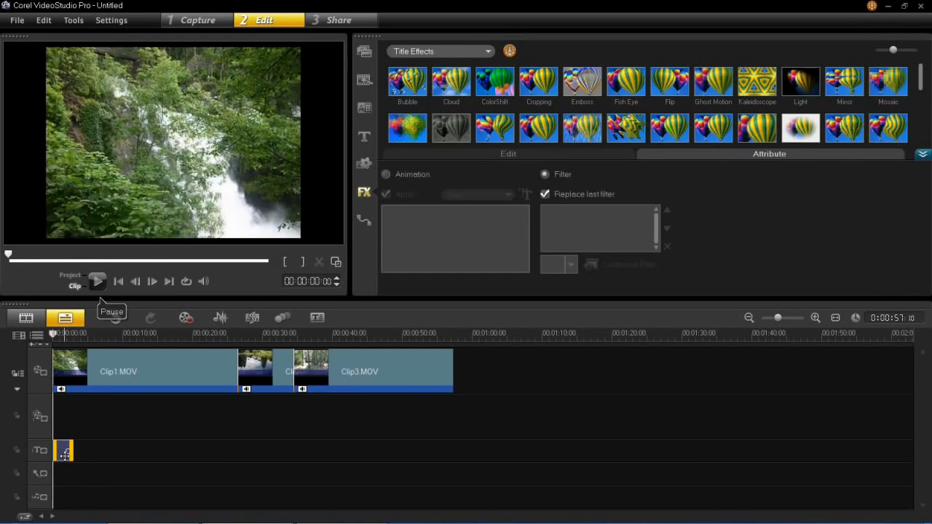
pyautogui.moveTo(70, 451); pyautogui.dragTo(87, 449)
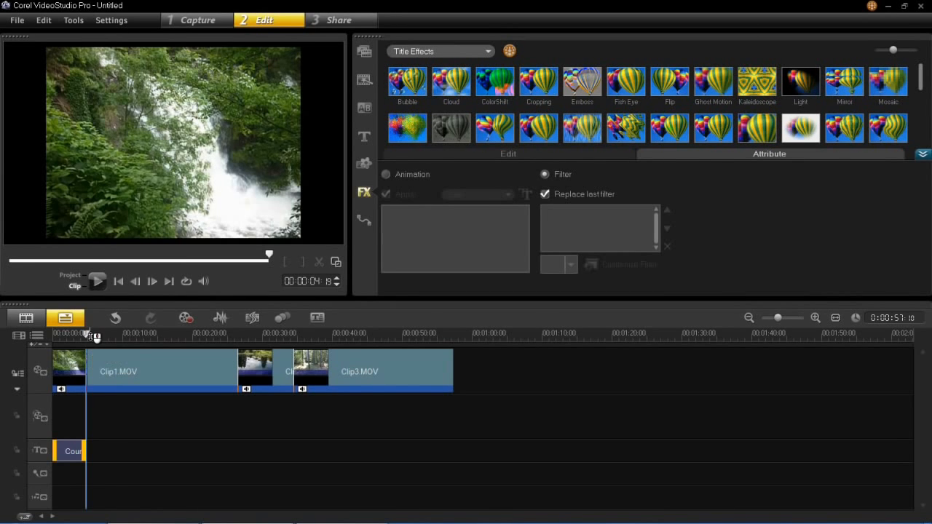
# - Change the white color clip in the Color library to a custom green (43, 159, 36), adding it to the custom colors
pyautogui.click(364, 165)
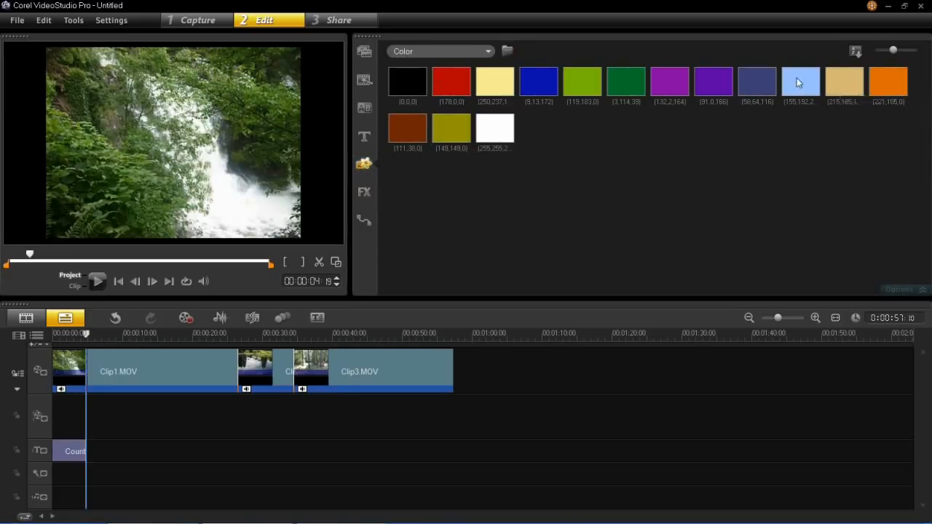
pyautogui.click(505, 132)
pyautogui.click(888, 290)
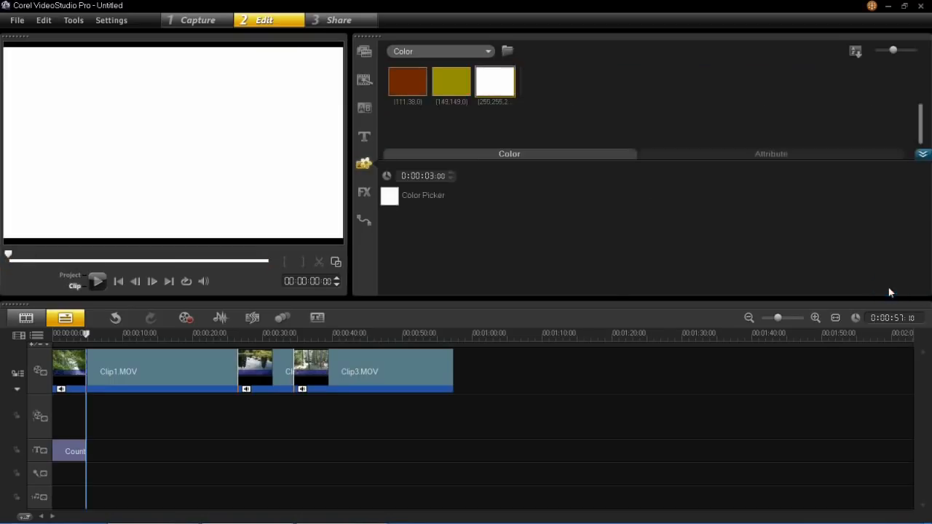
pyautogui.click(390, 195)
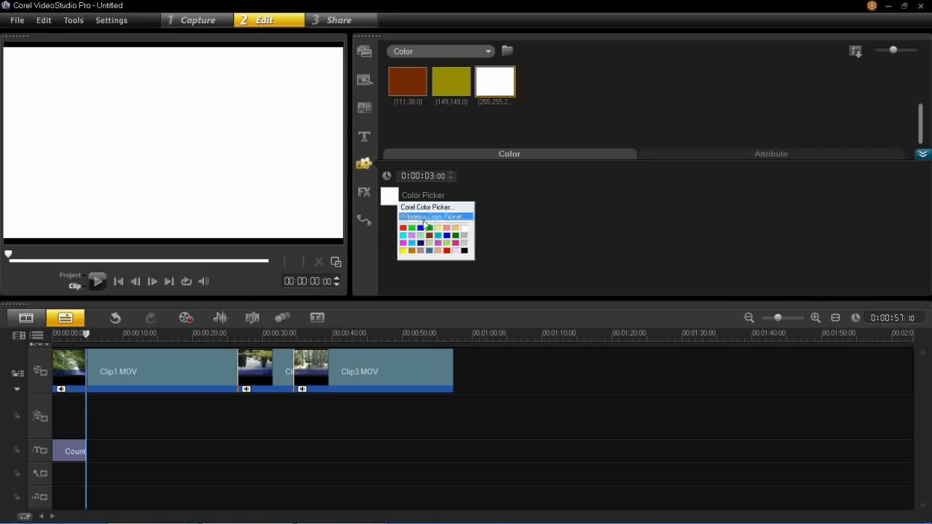
pyautogui.click(424, 216)
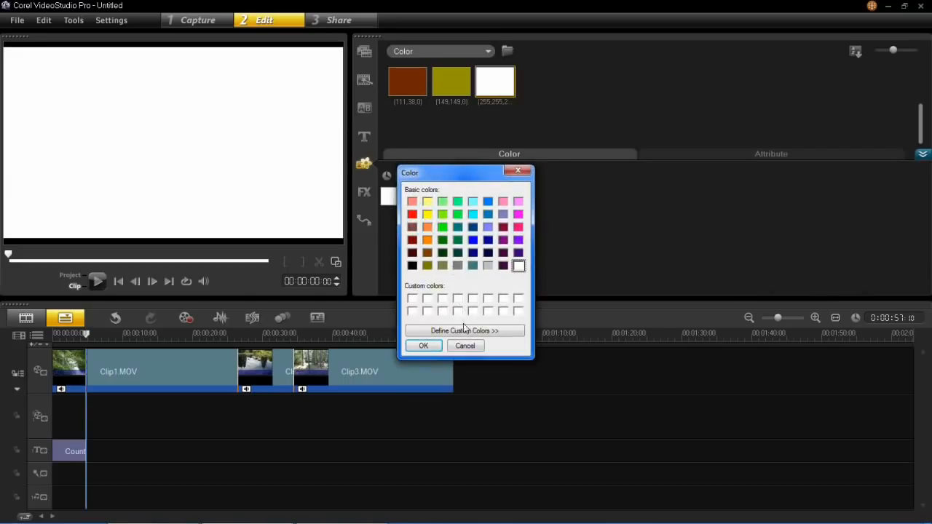
pyautogui.click(452, 333)
pyautogui.click(615, 251)
pyautogui.moveTo(623, 190); pyautogui.dragTo(568, 227)
pyautogui.moveTo(650, 241); pyautogui.dragTo(647, 267)
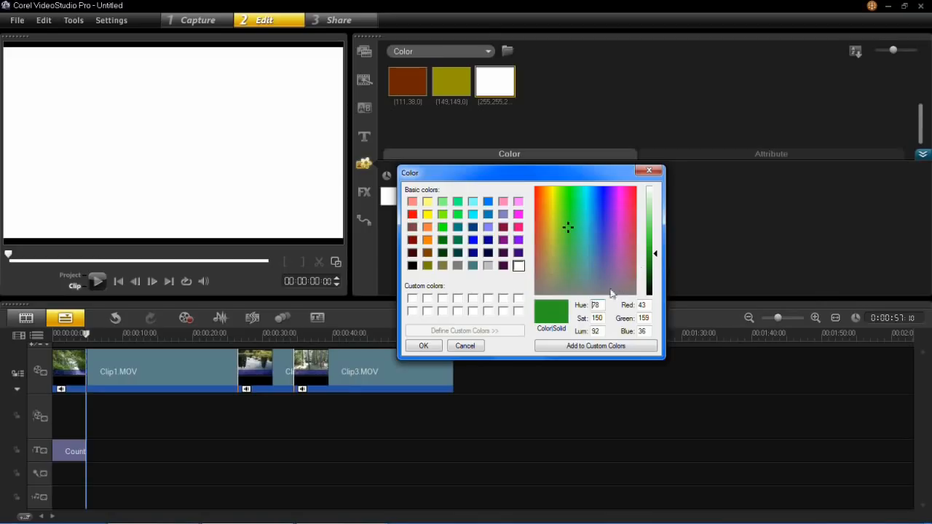
pyautogui.click(615, 348)
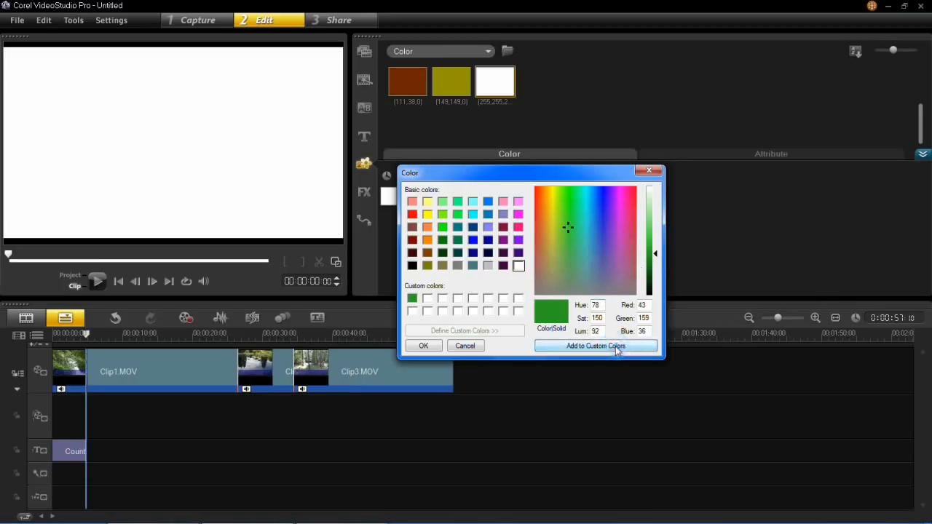
pyautogui.click(425, 347)
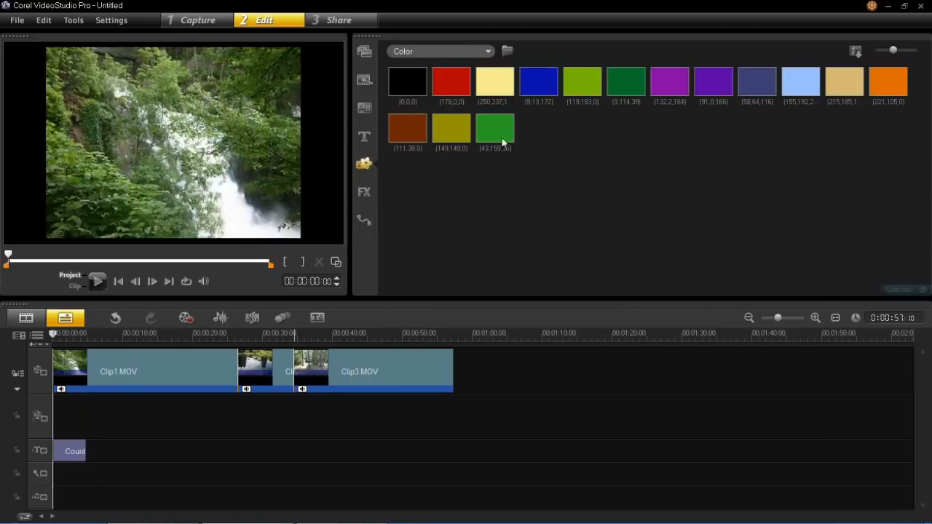
# - Insert the green color clip before Clip1.MOV, stretched to the title's length, and preview the opening
pyautogui.moveTo(497, 138); pyautogui.dragTo(67, 368)
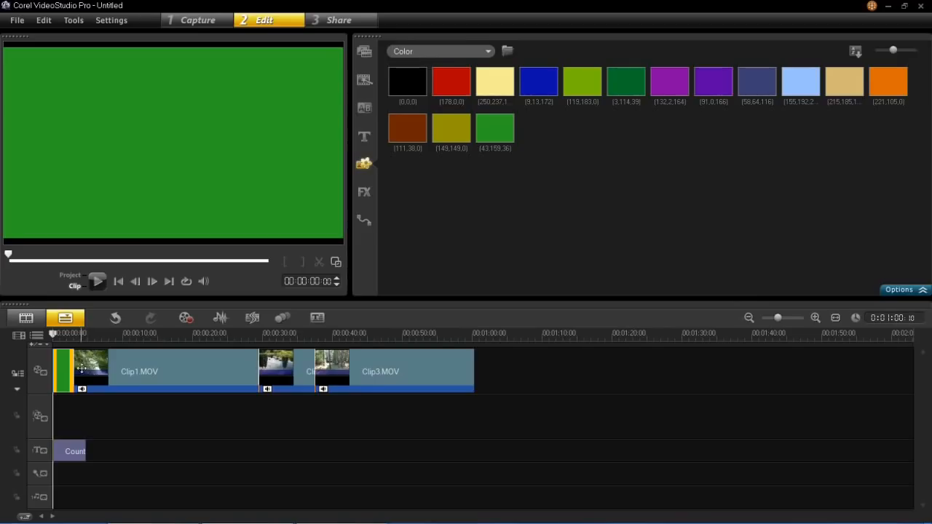
pyautogui.moveTo(75, 366); pyautogui.dragTo(50, 340)
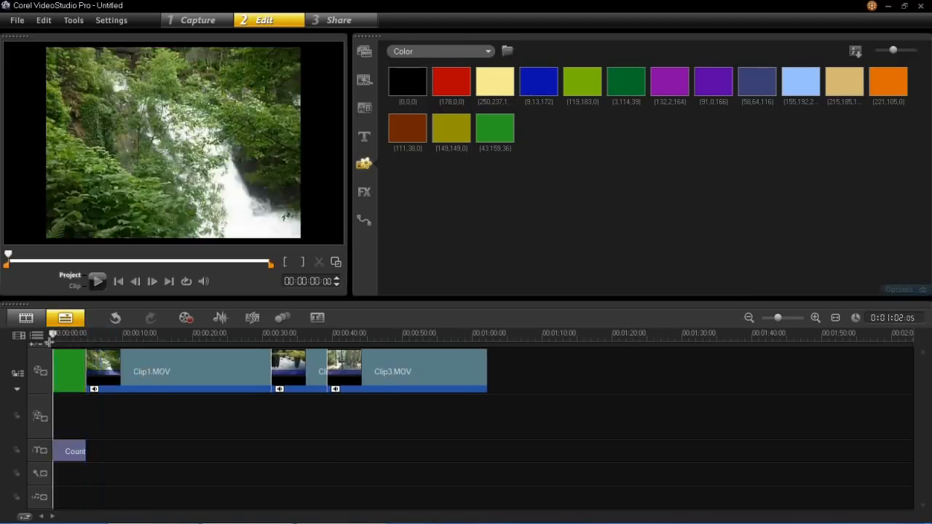
pyautogui.click(97, 284)
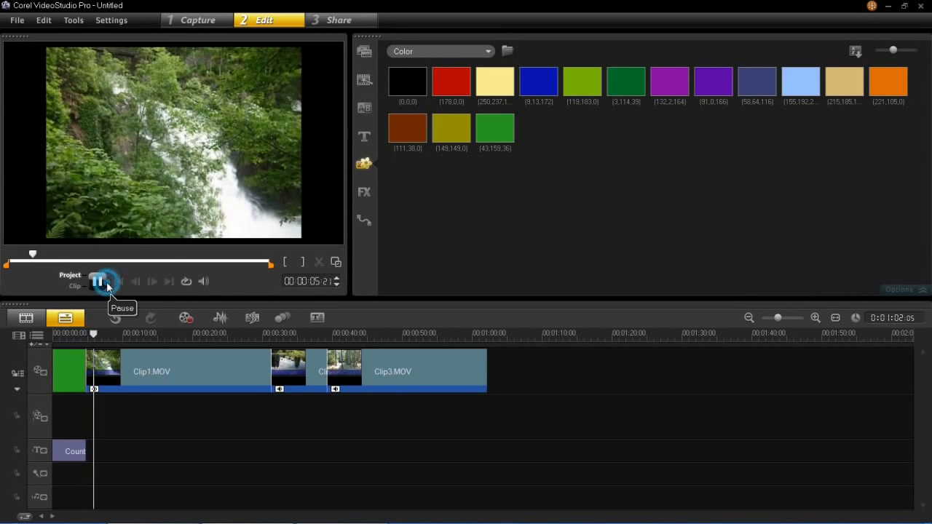
pyautogui.click(106, 282)
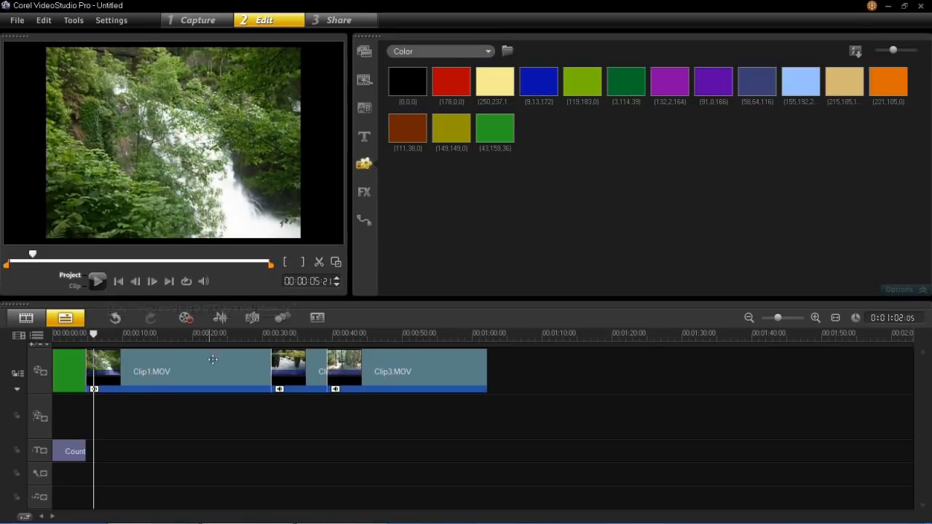
# - Split Clip1.MOV on the timeline at 00:00:27:22 and again at 00:00:30:00
pyautogui.moveTo(218, 339); pyautogui.dragTo(247, 332)
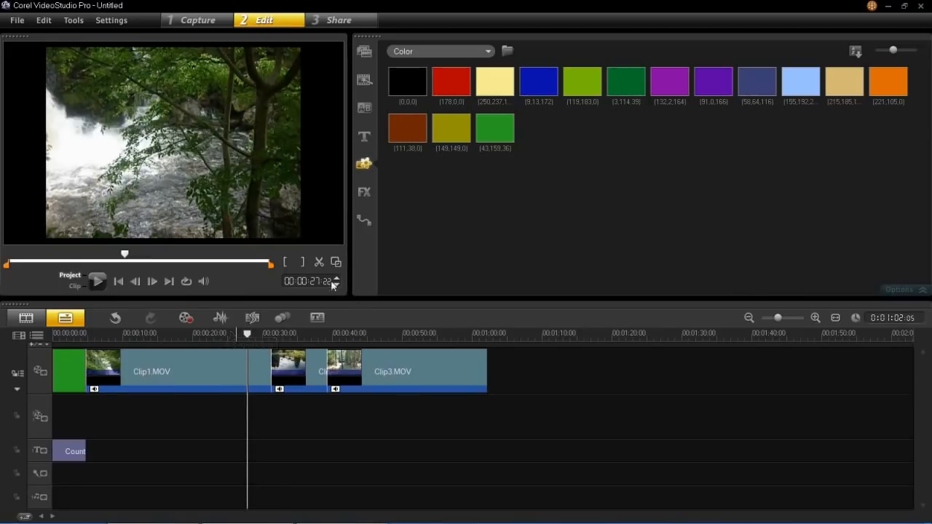
pyautogui.click(320, 262)
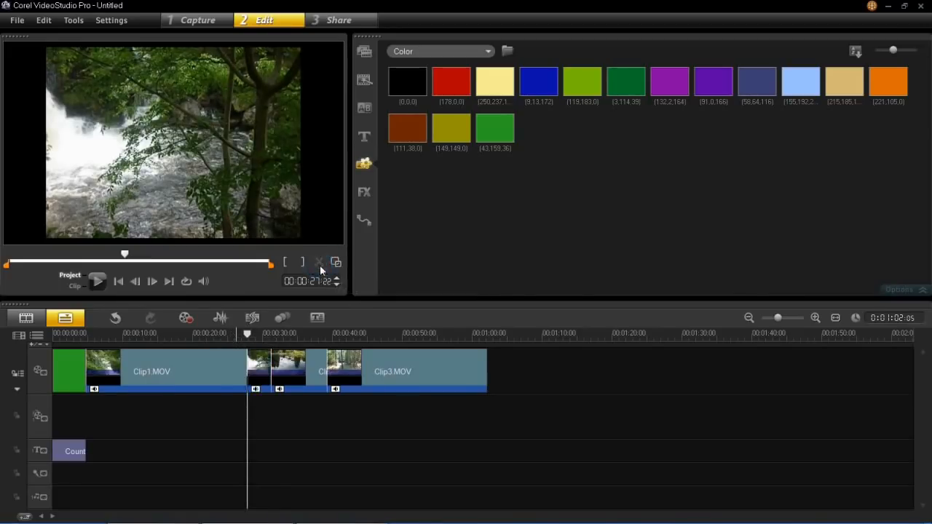
pyautogui.moveTo(249, 333)
pyautogui.mouseDown()
pyautogui.moveTo(259, 348)
pyautogui.moveTo(262, 333)
pyautogui.mouseUp()
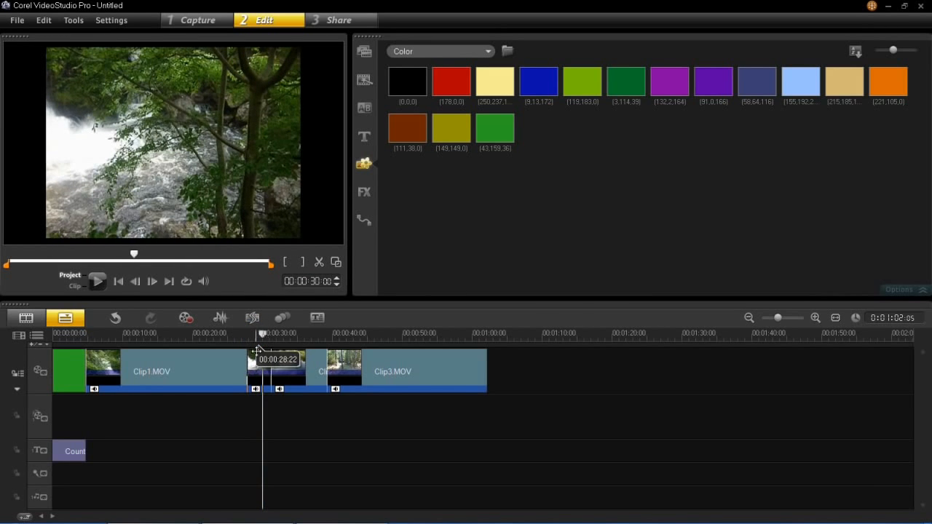
pyautogui.click(318, 263)
# - Delete the two short pieces cut from the end of Clip1.MOV
pyautogui.click(256, 356)
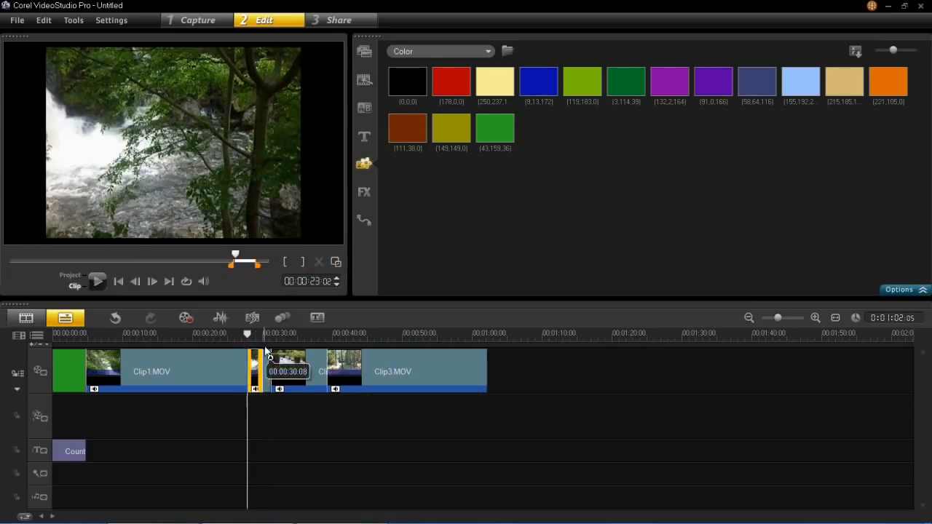
pyautogui.press('Delete')
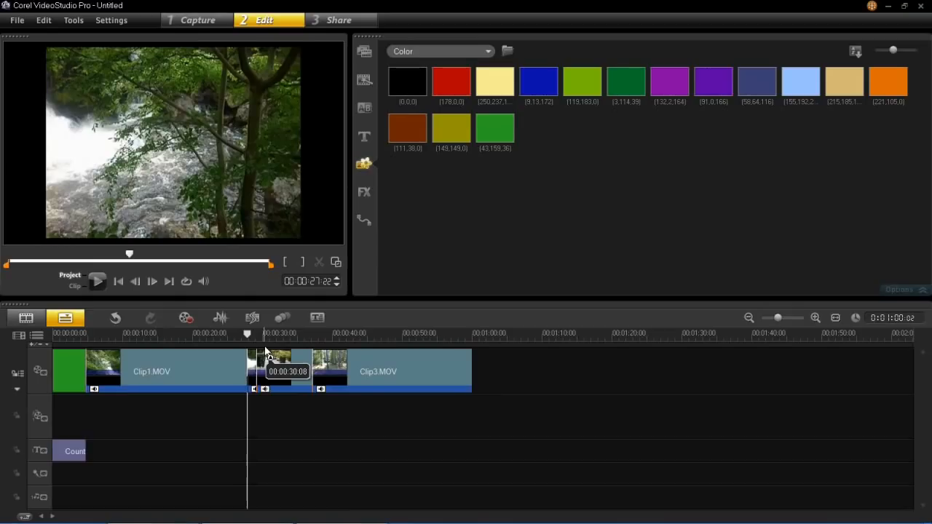
pyautogui.click(253, 353)
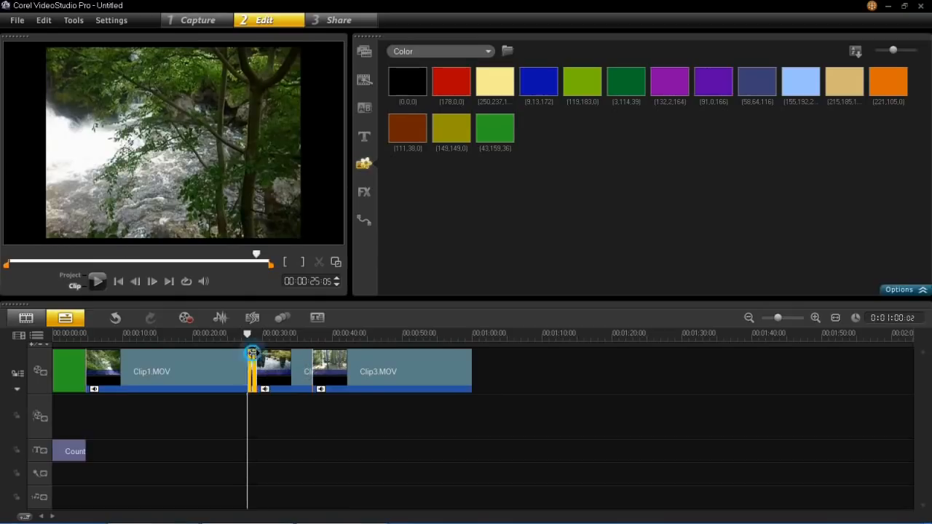
pyautogui.press('Delete')
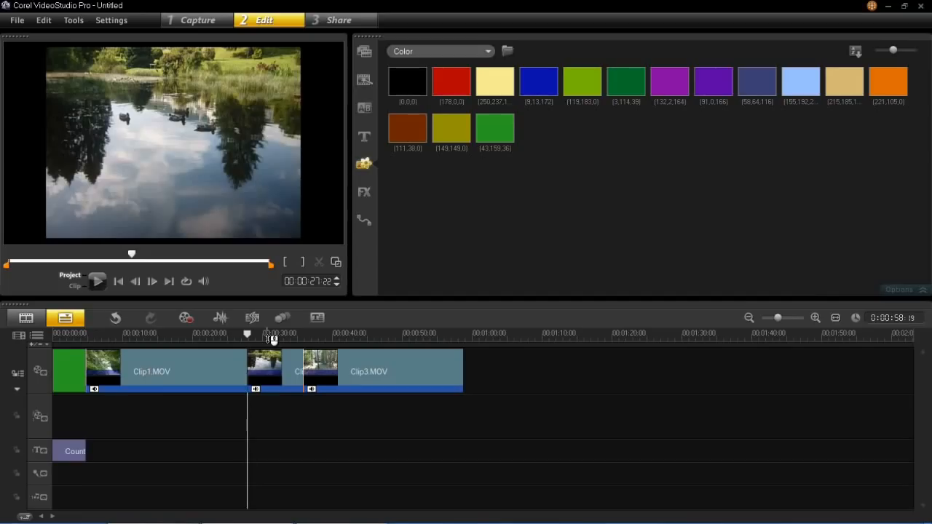
# - Add a Progressive transition from the full transition collection between Clip1.MOV and the lake clip, and preview it
pyautogui.click(370, 109)
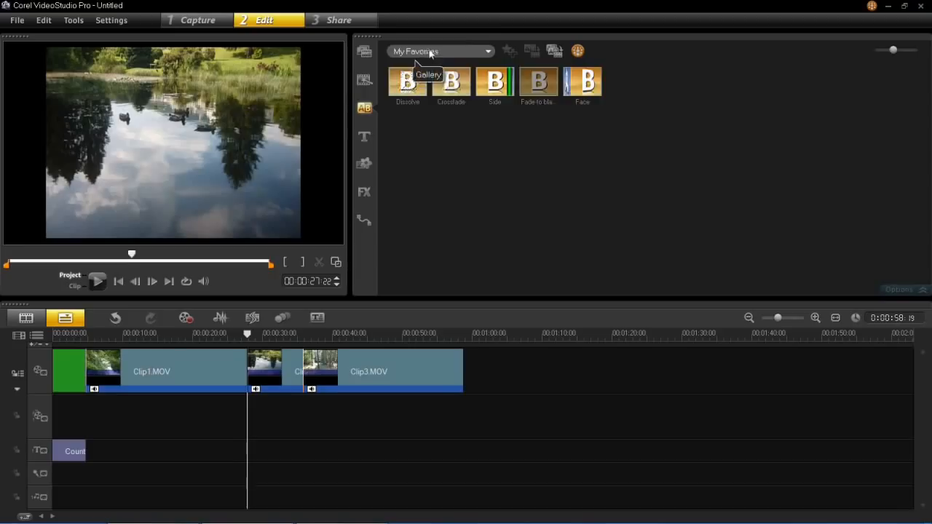
pyautogui.click(452, 51)
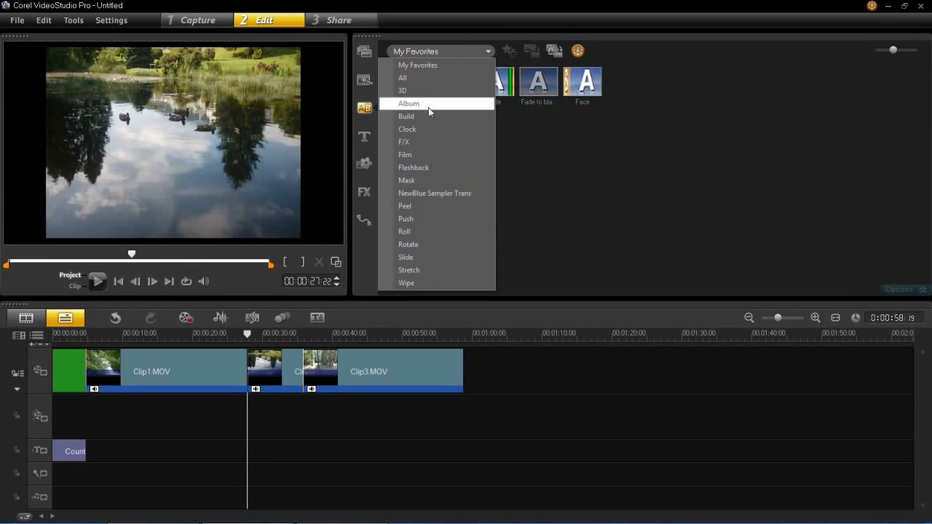
pyautogui.click(427, 77)
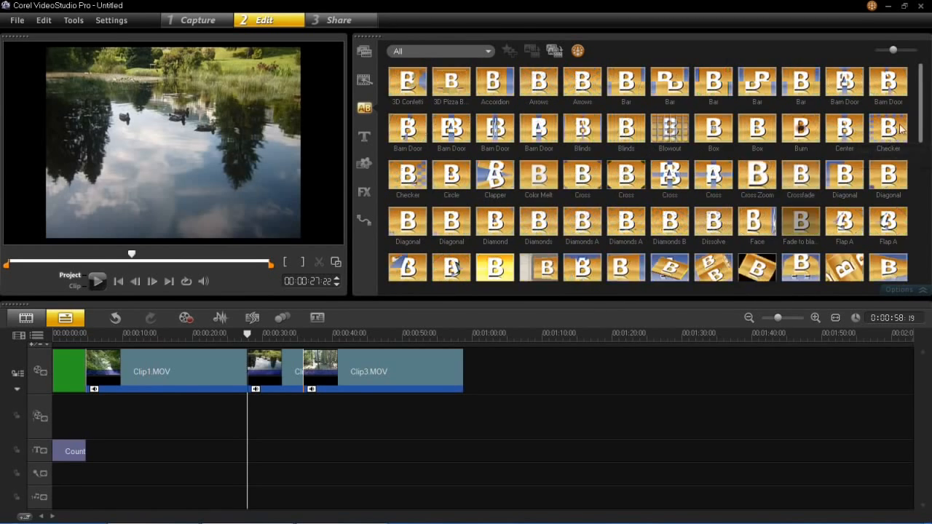
pyautogui.moveTo(919, 124); pyautogui.dragTo(910, 233)
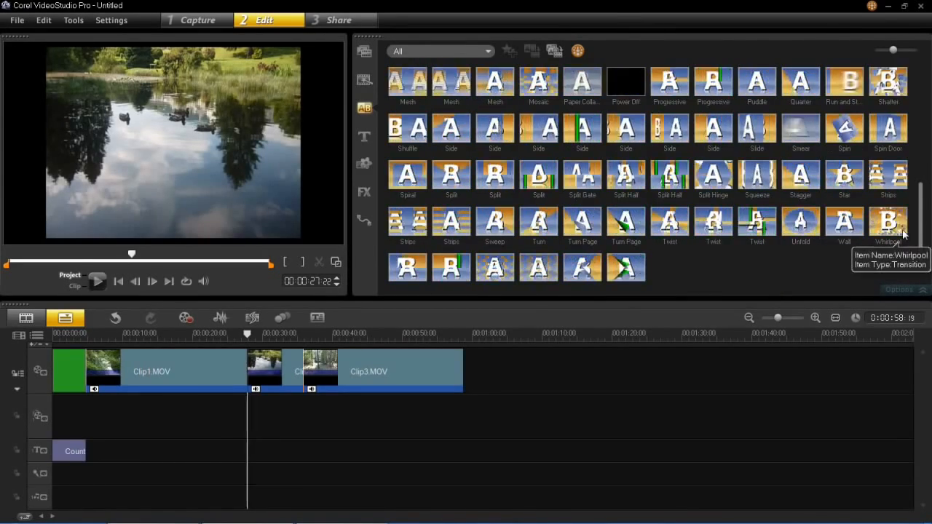
pyautogui.scroll(1, 837, 207)
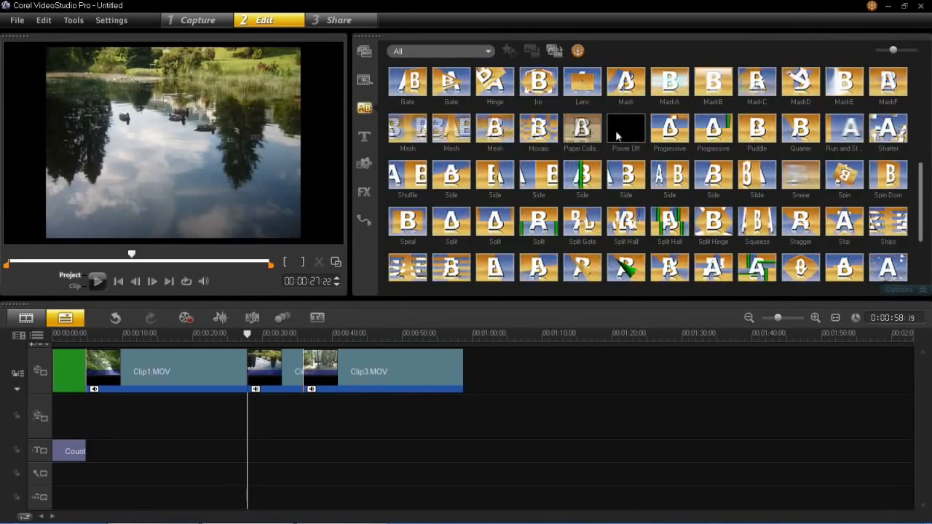
pyautogui.click(668, 135)
pyautogui.moveTo(668, 135); pyautogui.dragTo(242, 372)
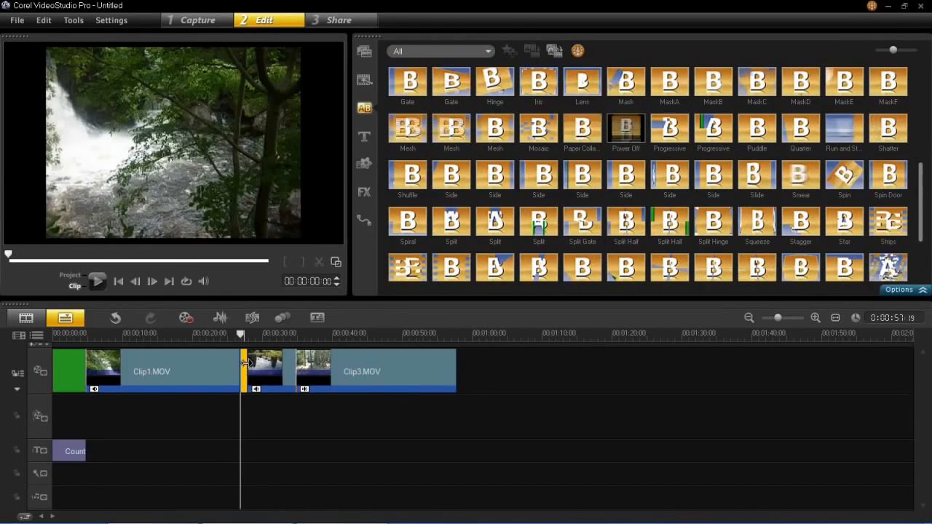
pyautogui.click(232, 334)
pyautogui.moveTo(232, 336); pyautogui.dragTo(229, 335)
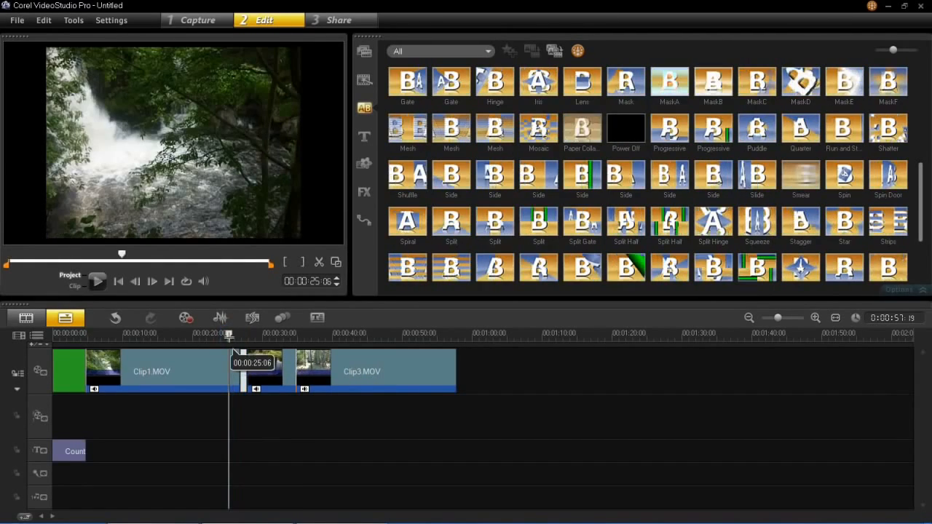
pyautogui.click(97, 281)
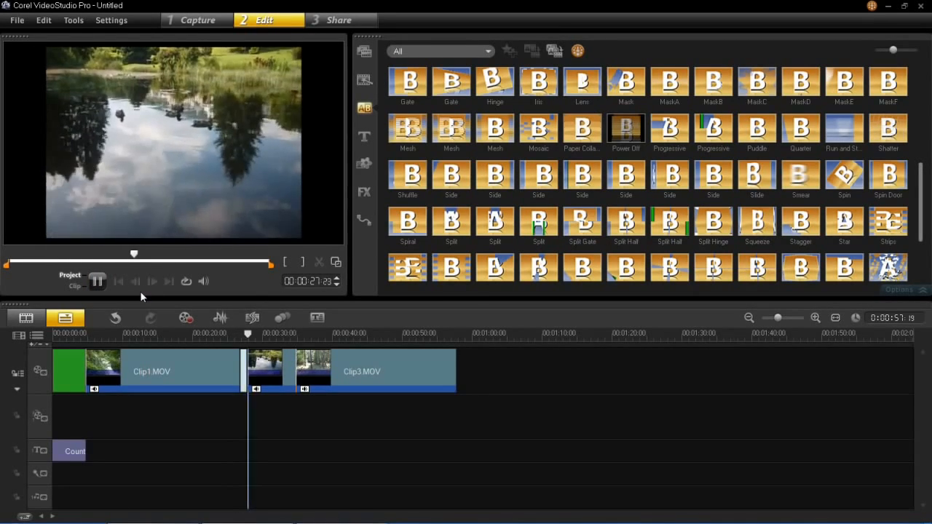
pyautogui.click(98, 282)
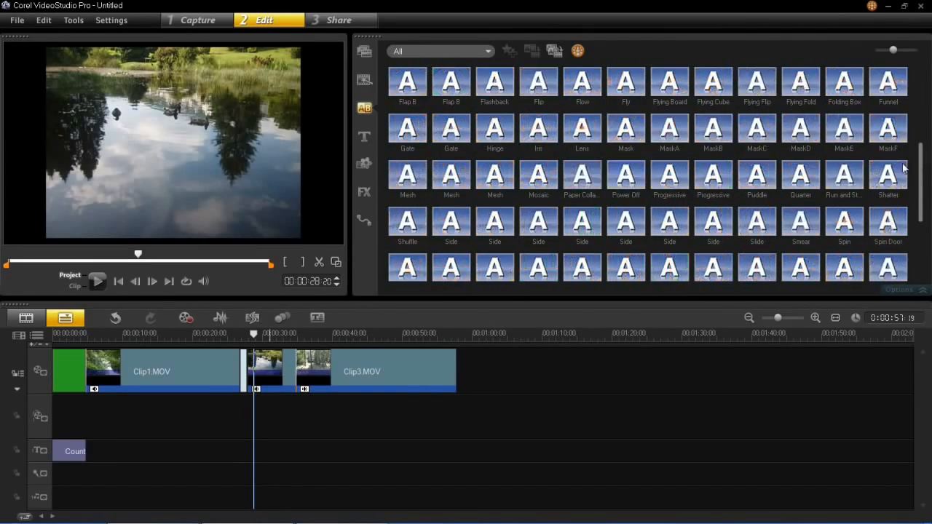
# - Place a Mosaic transition between the lake clip and Clip3.MOV, and preview the change between them
pyautogui.moveTo(543, 192); pyautogui.dragTo(297, 366)
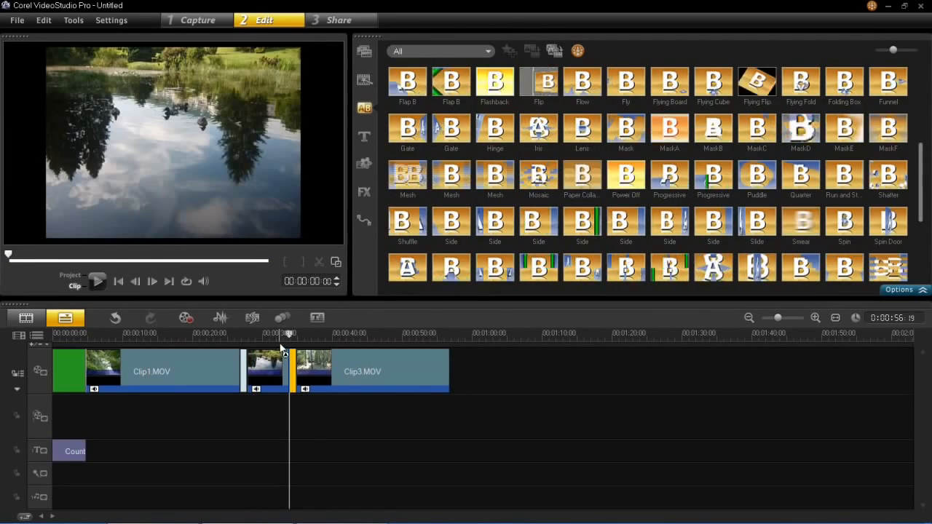
pyautogui.click(281, 334)
pyautogui.click(99, 282)
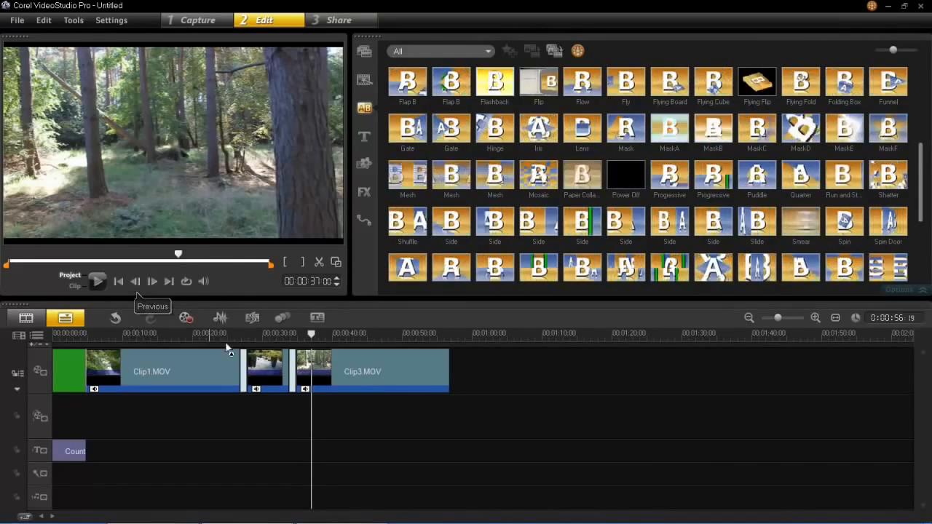
# - Enable white balance for Clip3.MOV and pick the white point from a bright spot in the forest image
pyautogui.click(346, 369)
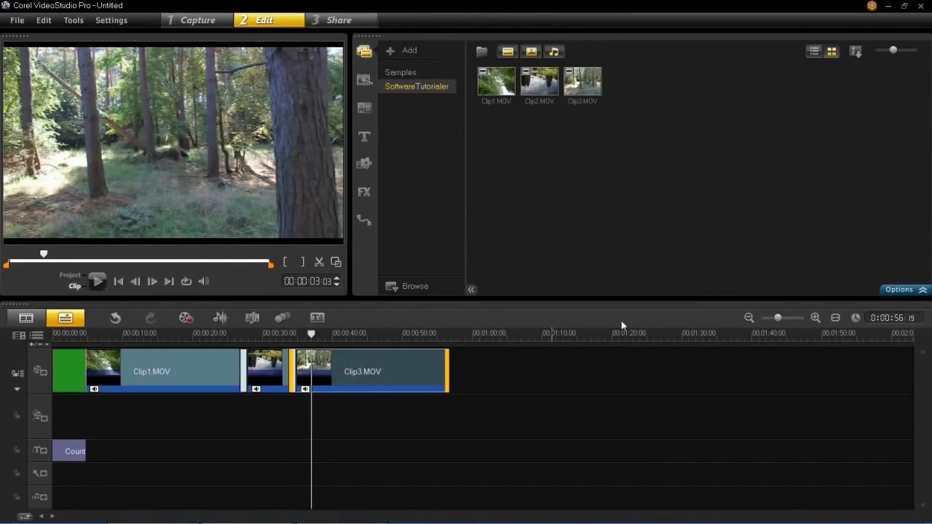
pyautogui.click(889, 288)
pyautogui.click(433, 215)
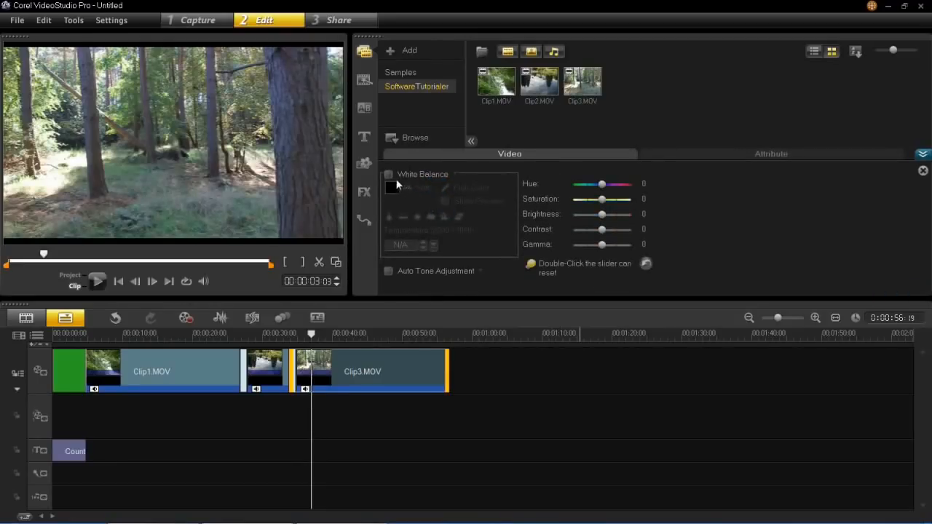
pyautogui.click(412, 175)
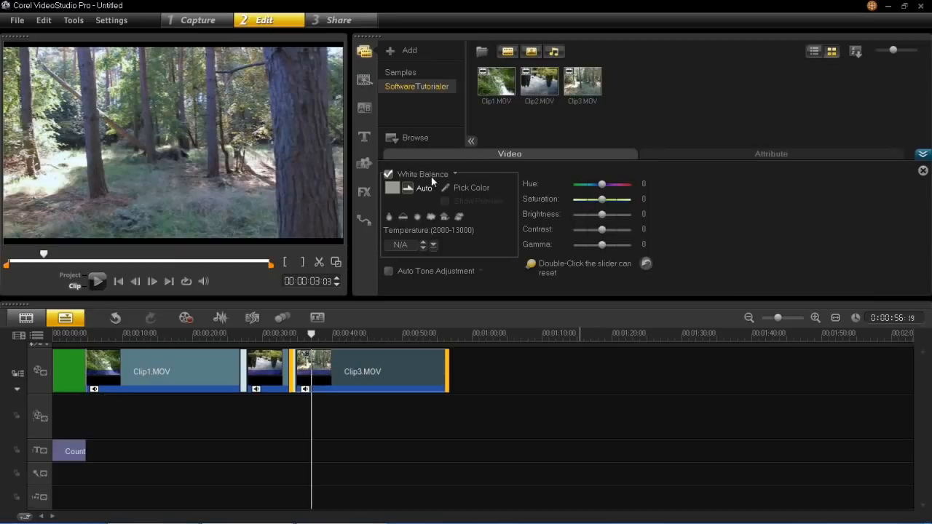
pyautogui.click(456, 191)
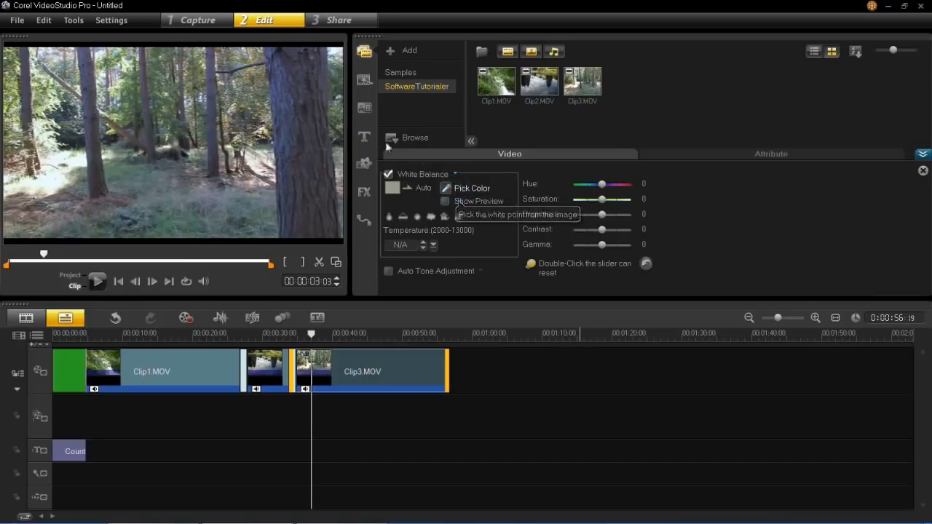
pyautogui.click(58, 175)
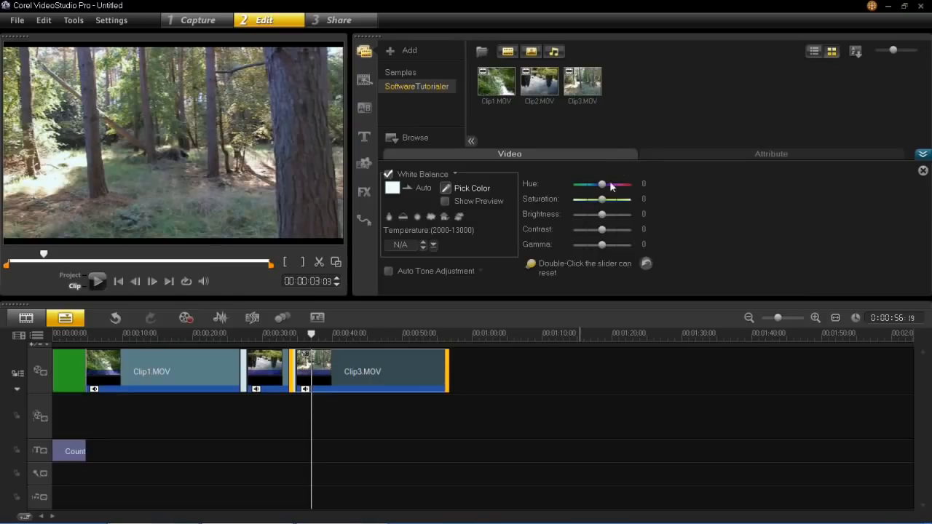
# - Apply the Anti-Shake filter from the full filter collection to Clip1.MOV and preview the footage
pyautogui.click(366, 192)
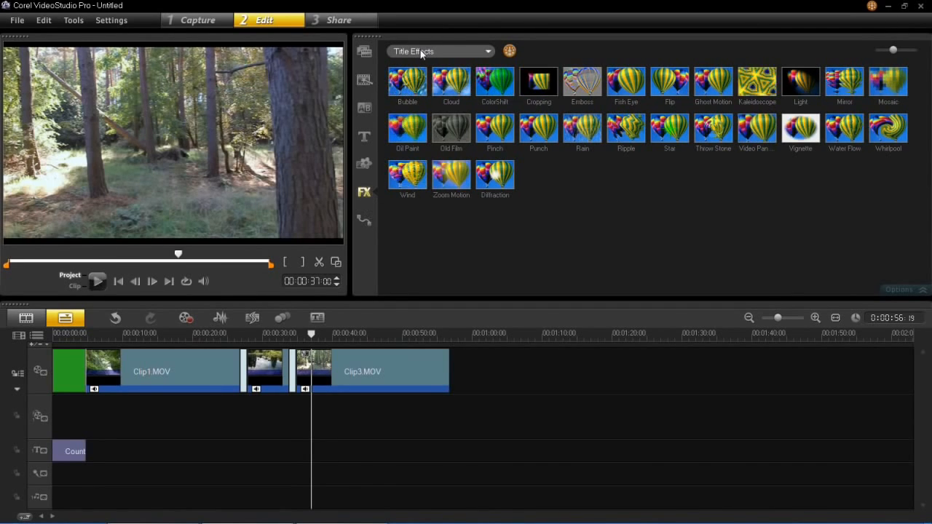
pyautogui.click(487, 51)
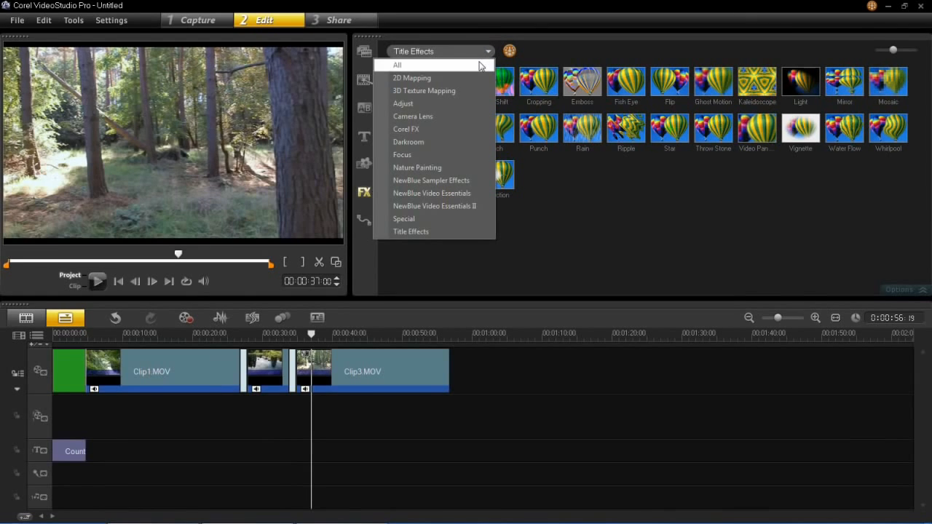
pyautogui.click(479, 66)
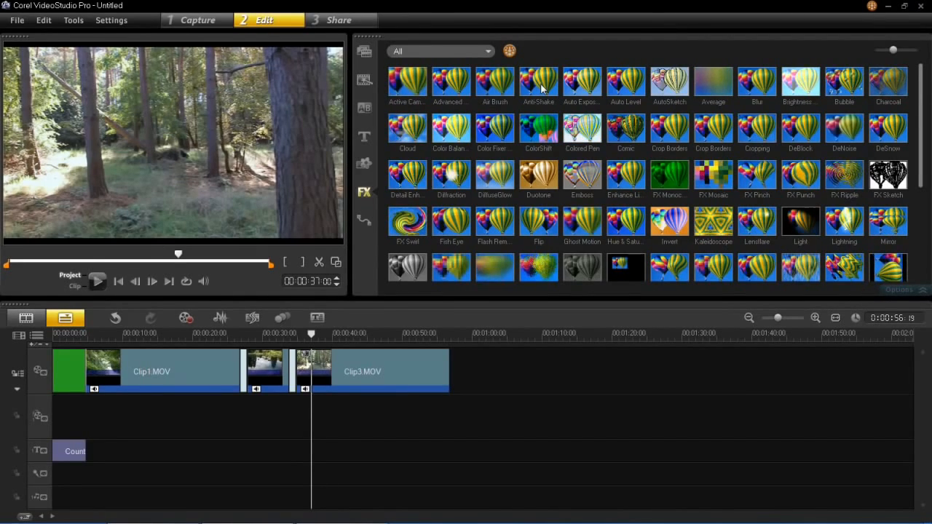
pyautogui.click(541, 88)
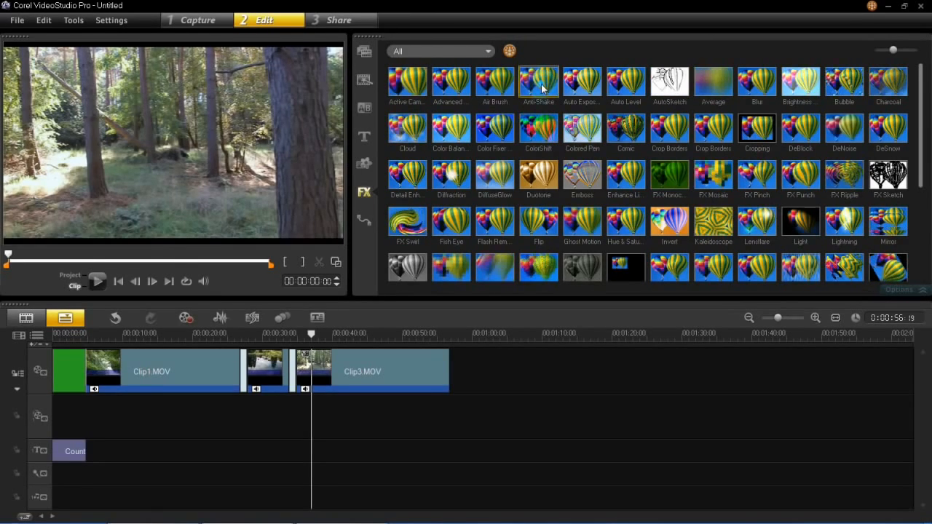
pyautogui.moveTo(405, 186); pyautogui.dragTo(153, 369)
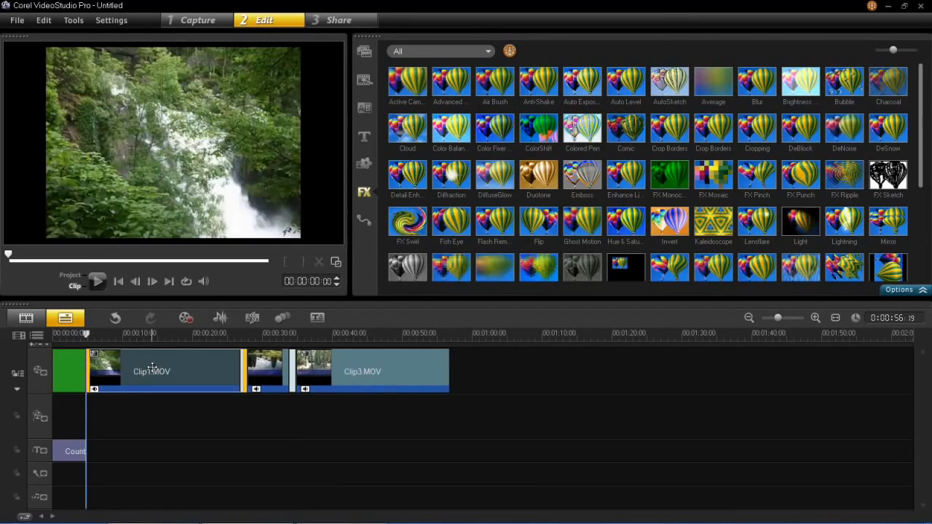
pyautogui.click(125, 333)
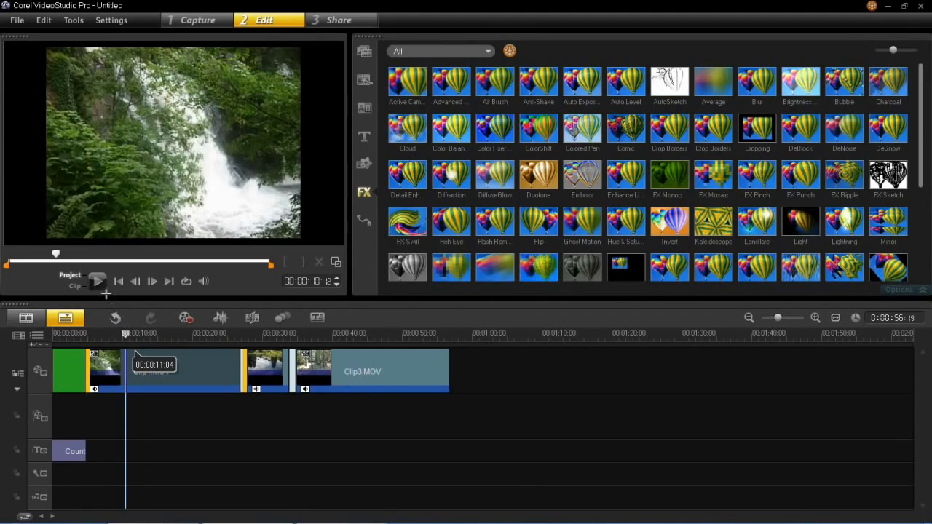
pyautogui.click(97, 281)
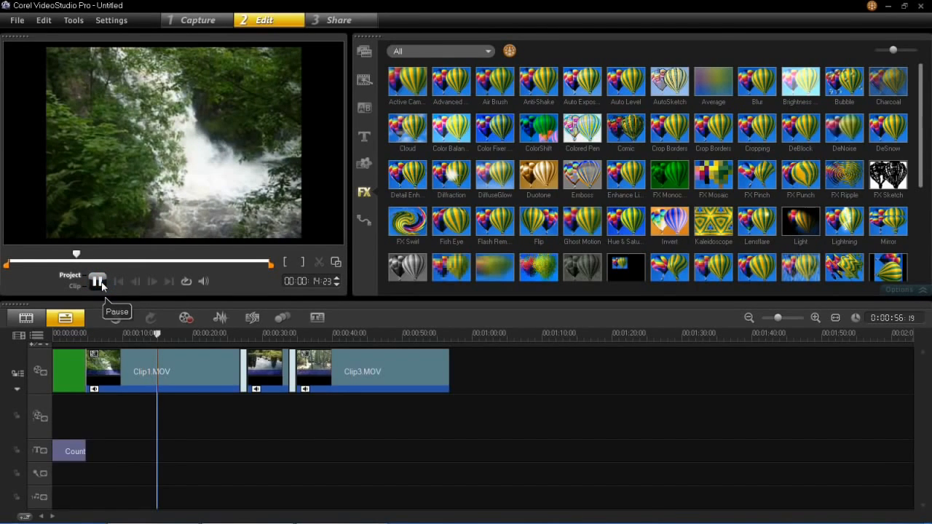
pyautogui.click(98, 281)
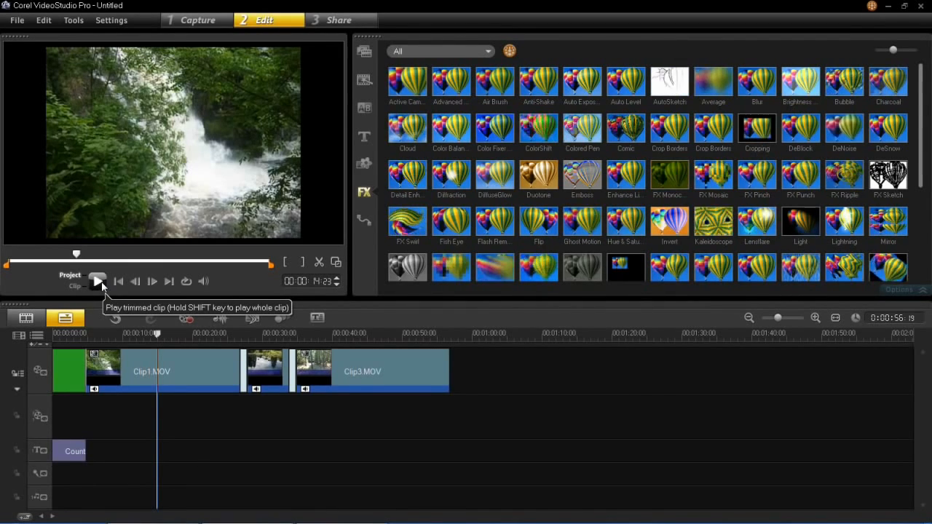
# - Remove the Anti-Shake filter from Clip1.MOV
pyautogui.click(158, 372)
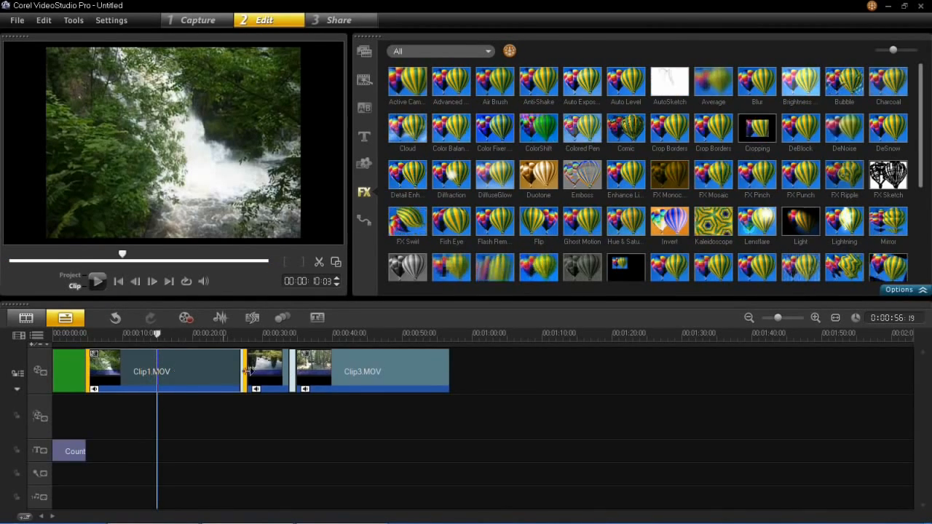
pyautogui.click(895, 291)
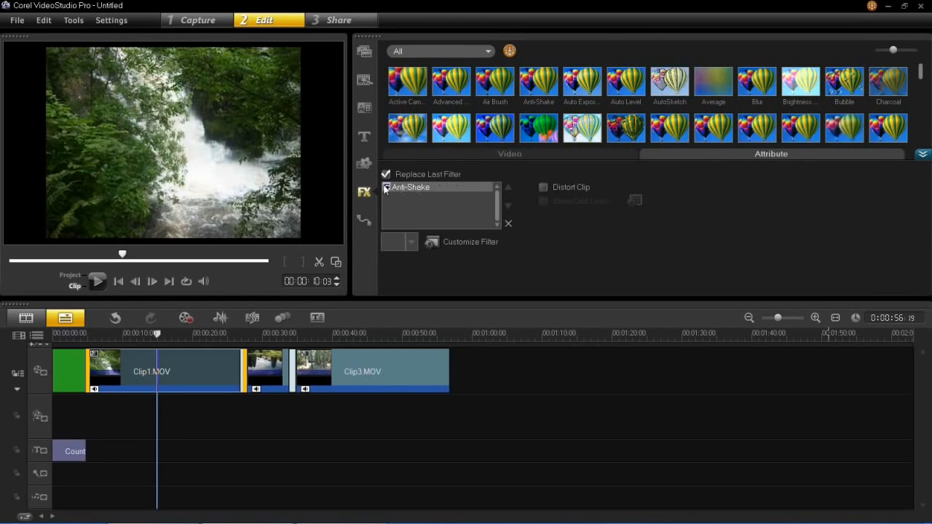
pyautogui.click(507, 225)
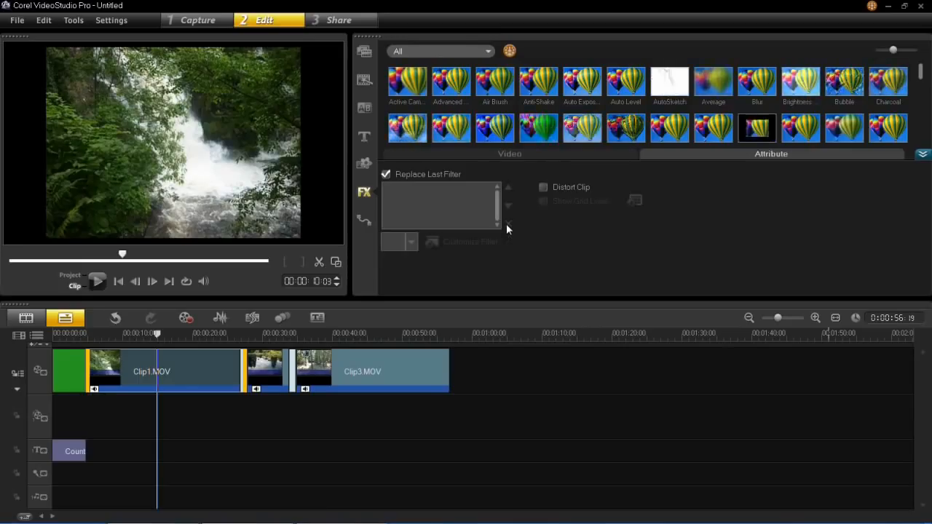
# - Take a snapshot of Clip3.MOV's last frame at 00:00:56:18 and place it directly after the clip on the video track
pyautogui.click(424, 334)
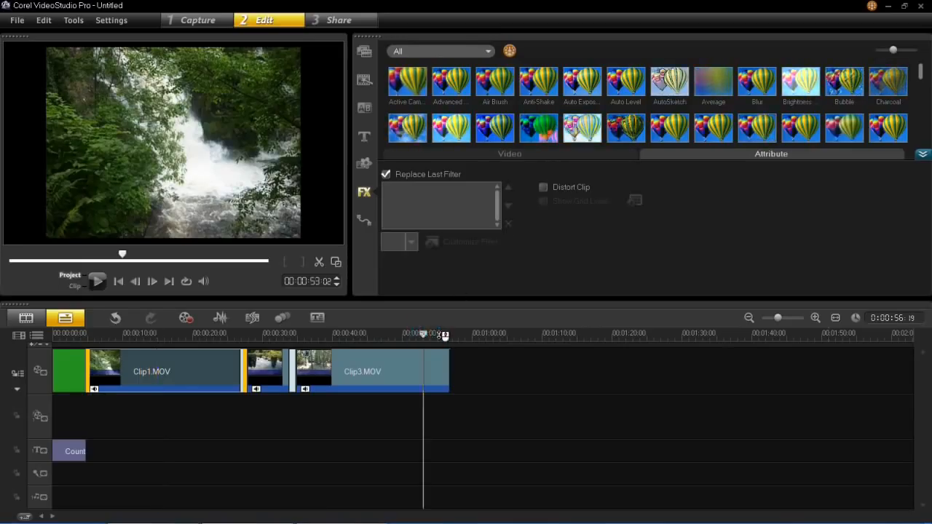
pyautogui.click(443, 335)
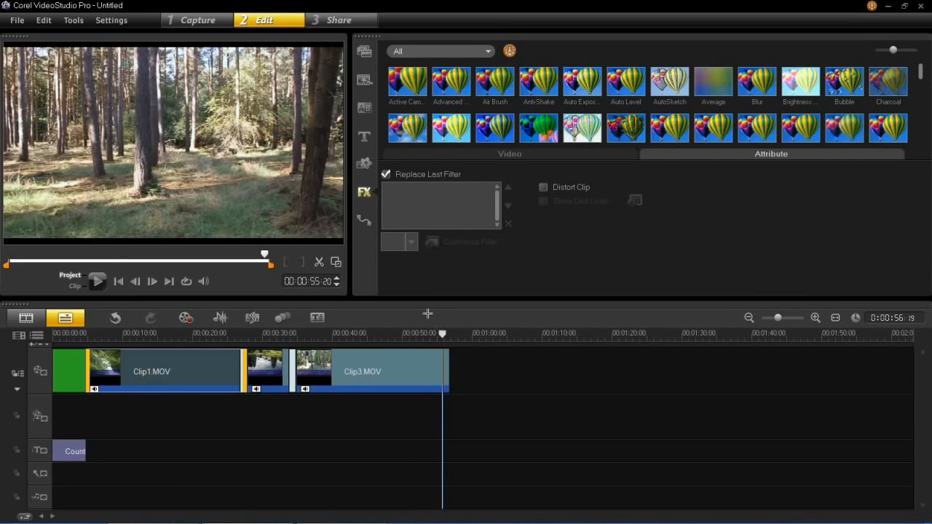
pyautogui.click(428, 314)
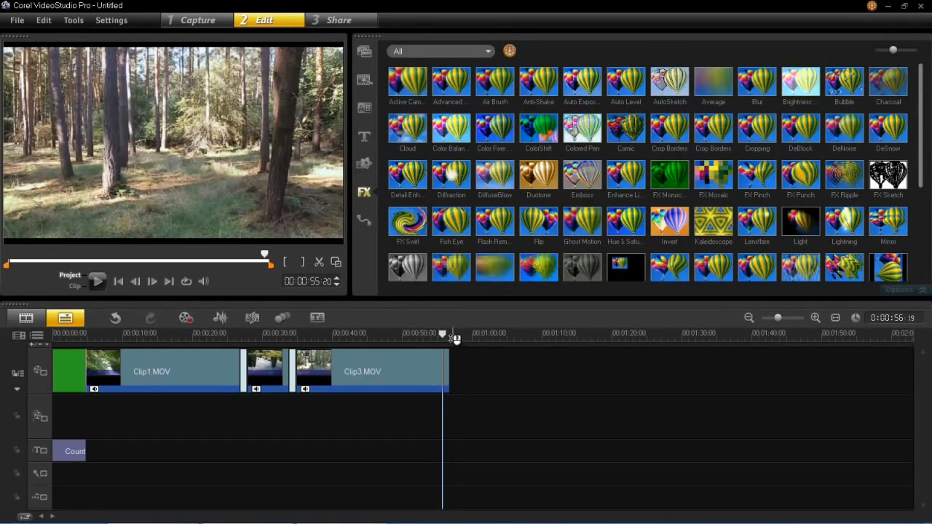
pyautogui.moveTo(780, 321); pyautogui.dragTo(798, 321)
pyautogui.moveTo(644, 334); pyautogui.dragTo(646, 333)
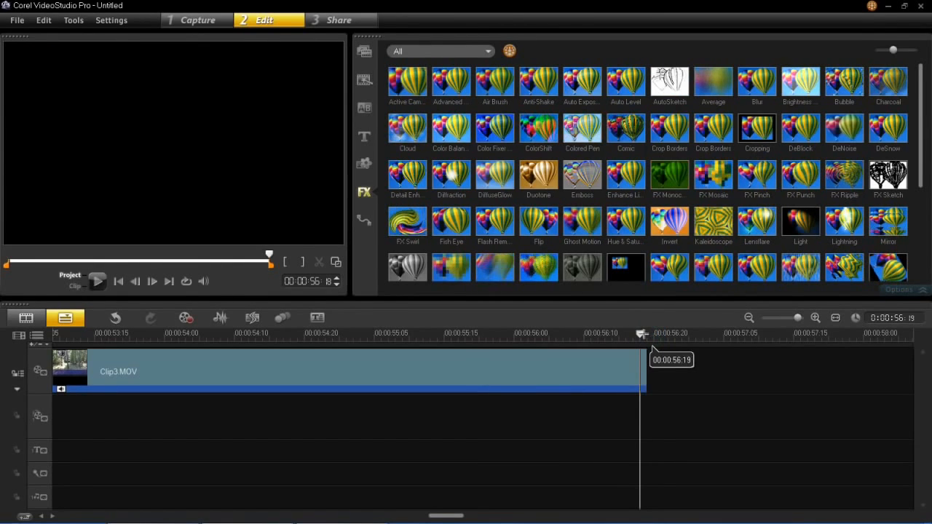
pyautogui.press('Left')
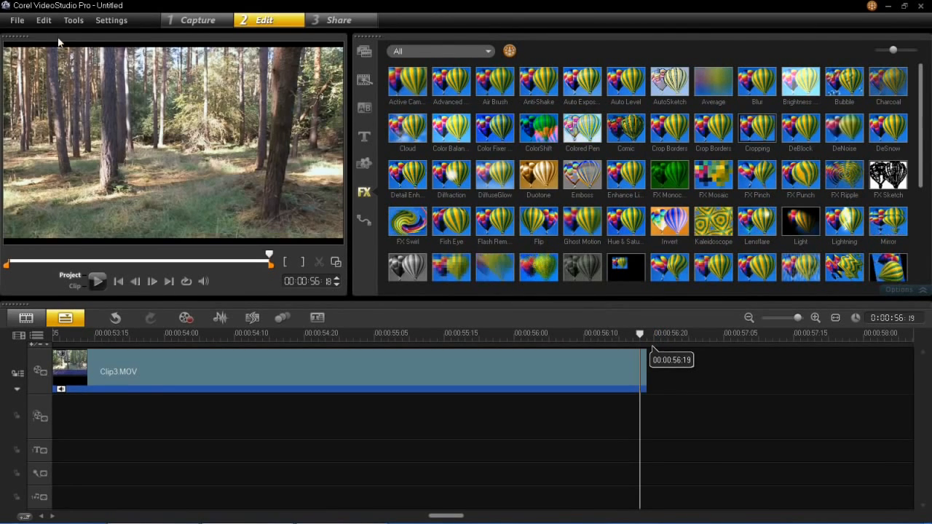
pyautogui.click(45, 21)
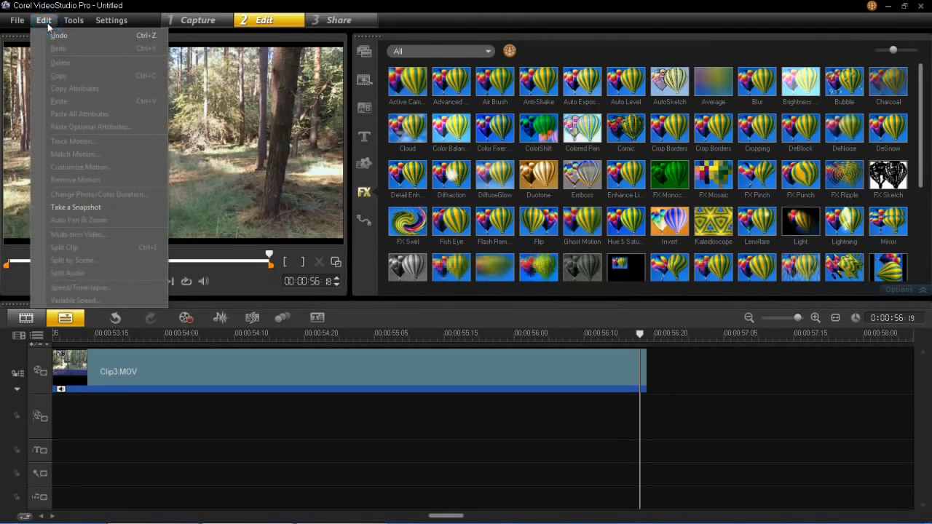
pyautogui.click(89, 207)
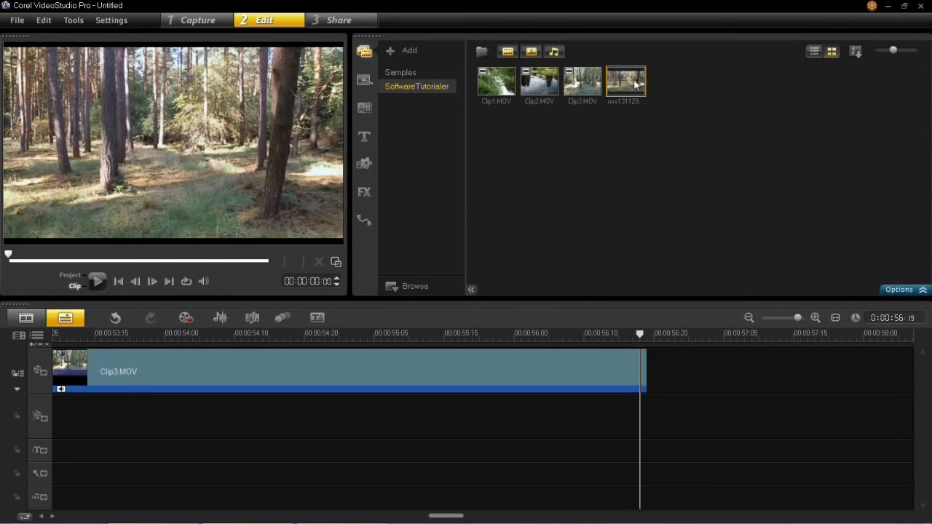
pyautogui.moveTo(635, 86); pyautogui.dragTo(634, 104)
pyautogui.moveTo(692, 347); pyautogui.dragTo(699, 373)
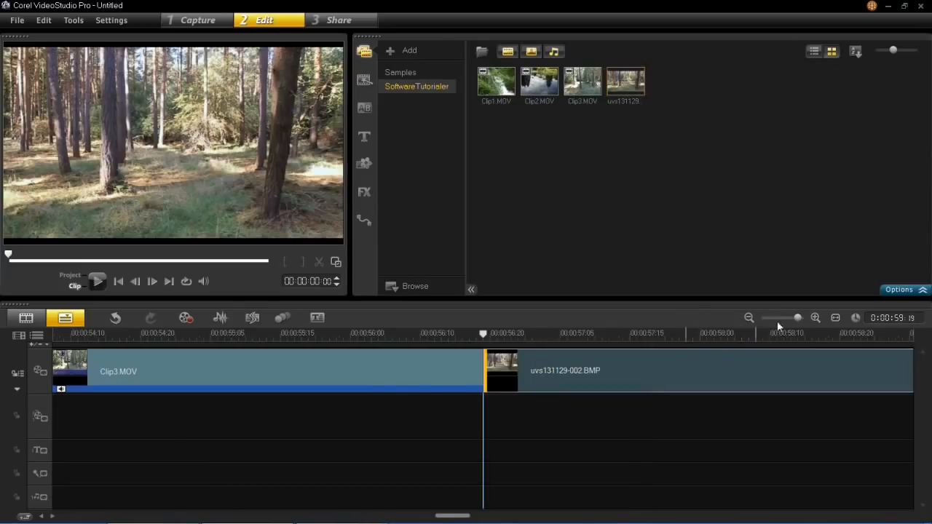
# - Add a "The End" title over the closing still frame and center it in the picture
pyautogui.click(781, 318)
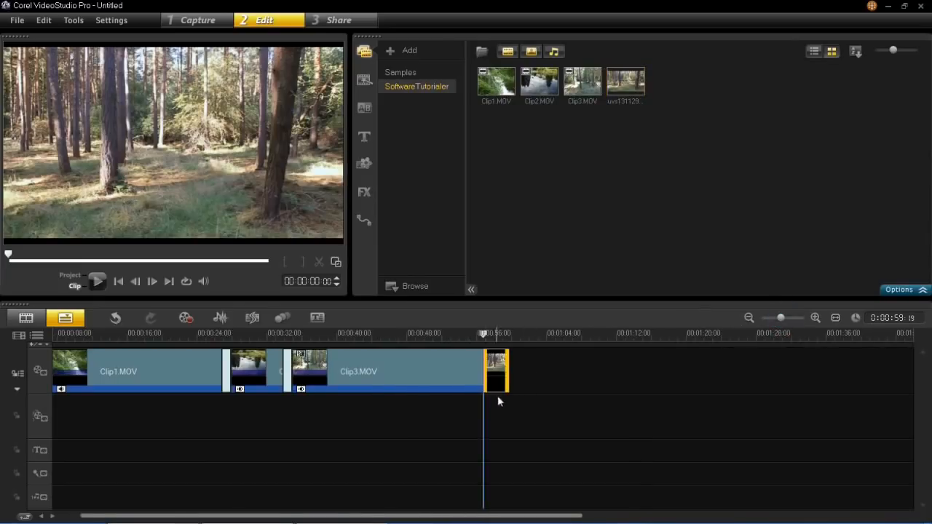
pyautogui.click(364, 139)
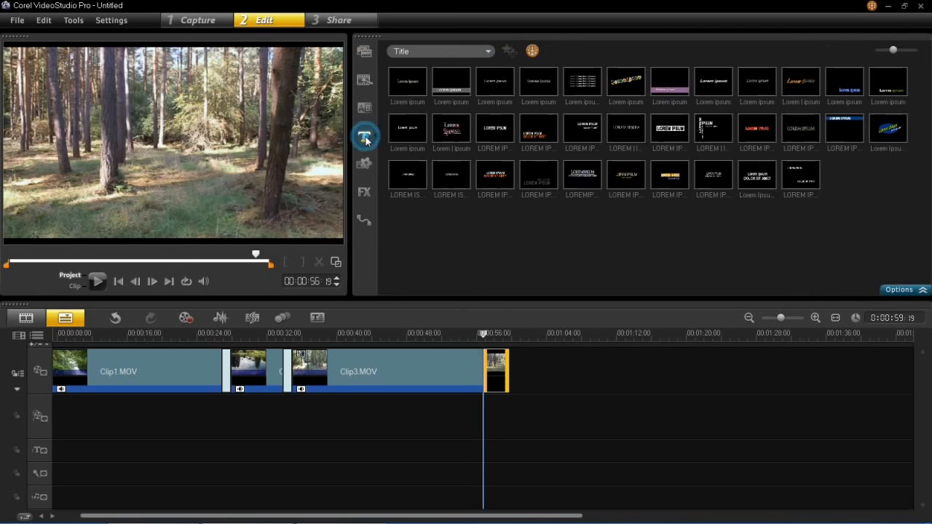
pyautogui.doubleClick(139, 109)
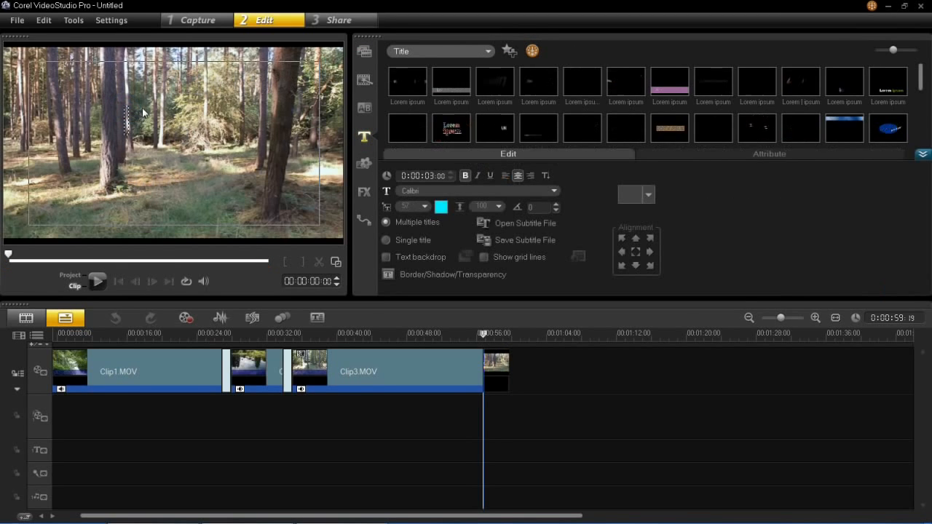
pyautogui.write('The End')
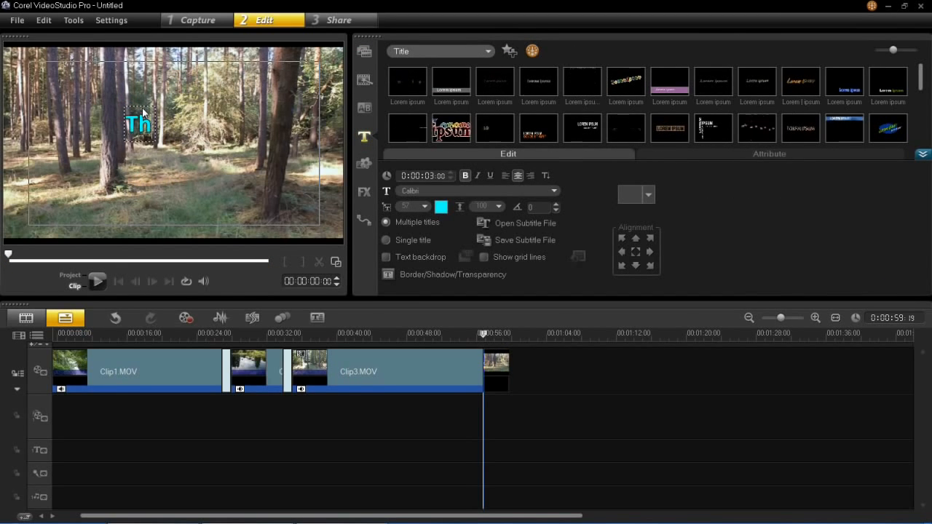
pyautogui.click(174, 159)
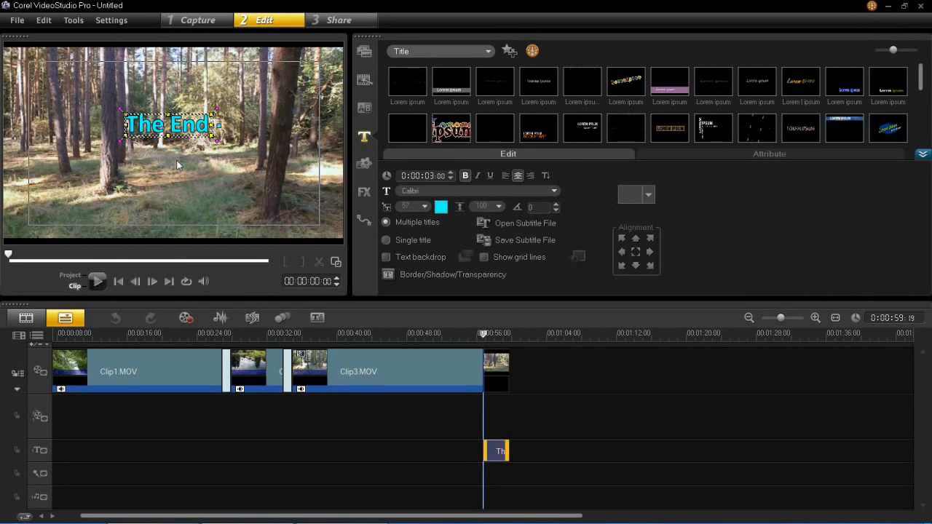
pyautogui.click(636, 252)
# - Extend the closing still frame and lengthen the "The End" title to match it, at 0:00:04:04
pyautogui.moveTo(507, 447); pyautogui.dragTo(512, 442)
pyautogui.click(495, 362)
pyautogui.moveTo(507, 364); pyautogui.dragTo(518, 364)
pyautogui.click(502, 444)
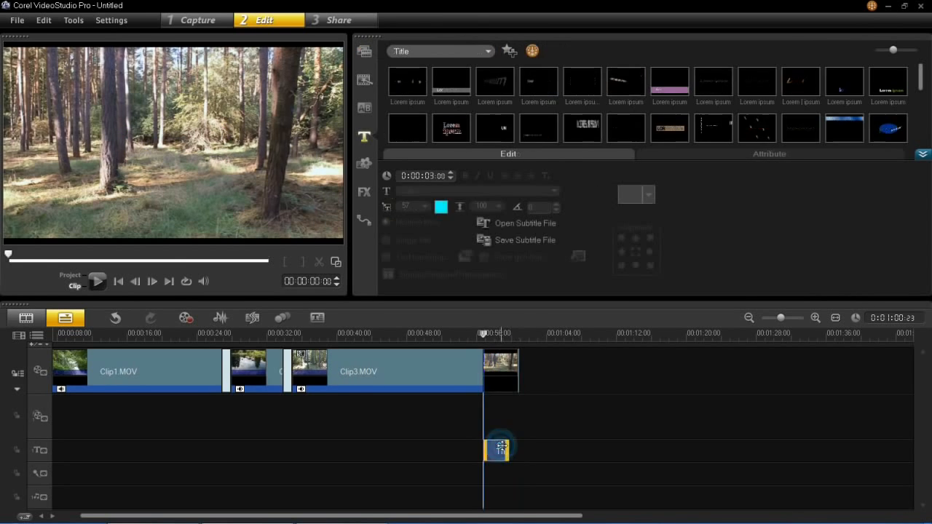
pyautogui.moveTo(508, 444); pyautogui.dragTo(519, 444)
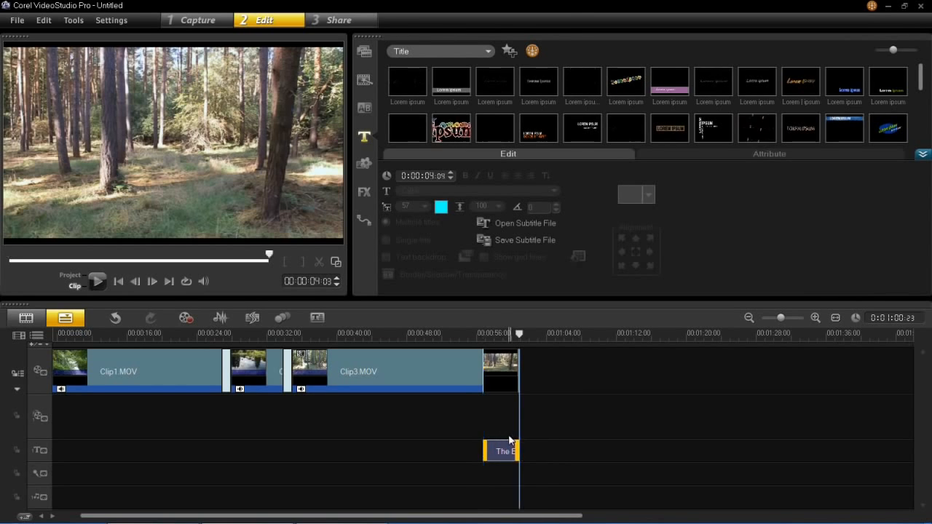
# - Preview the project's ending from about 00:00:53 through the closing title
pyautogui.click(455, 332)
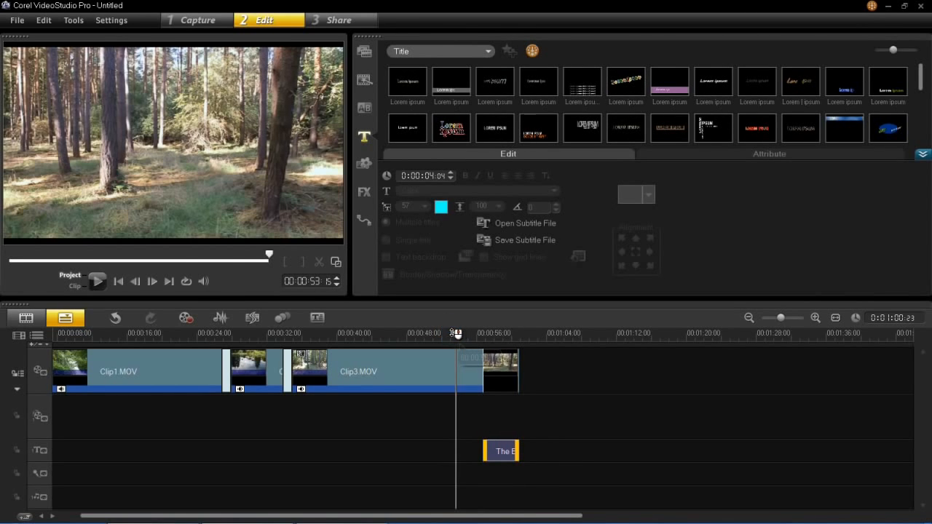
pyautogui.click(99, 284)
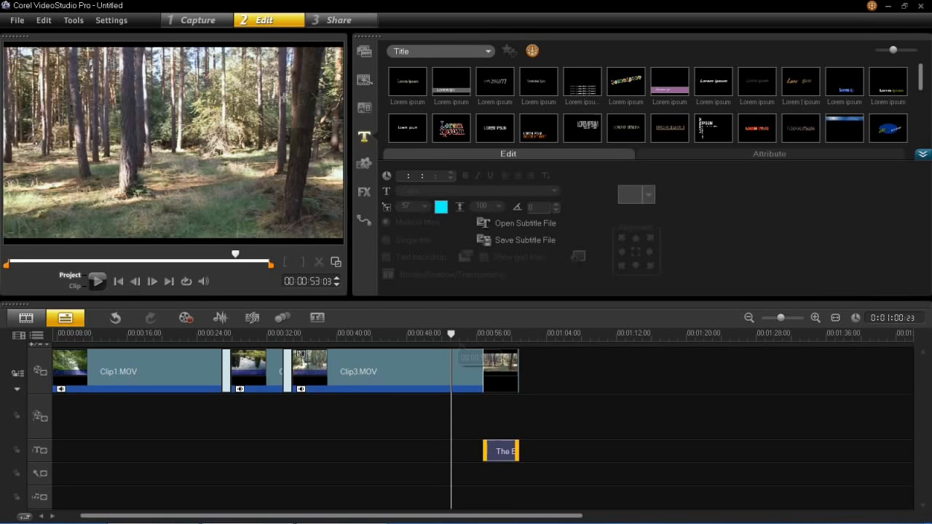
pyautogui.click(520, 361)
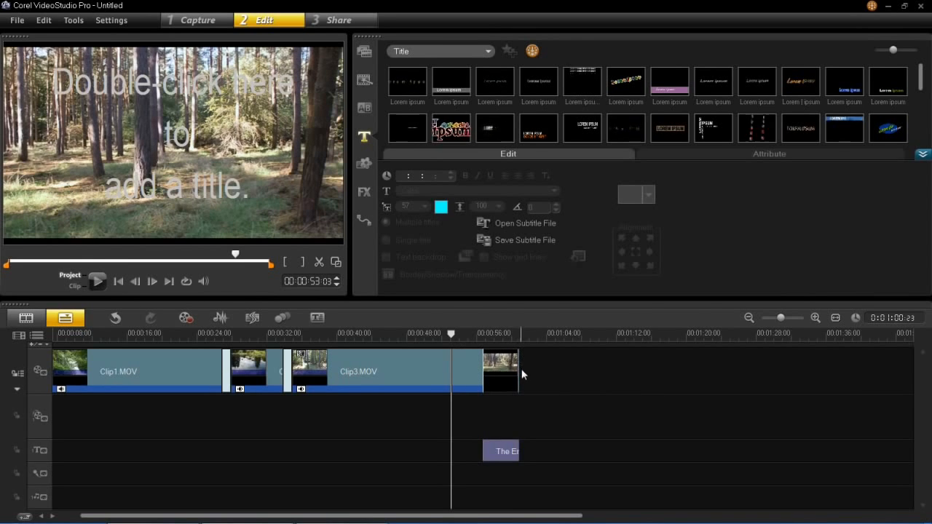
pyautogui.click(97, 279)
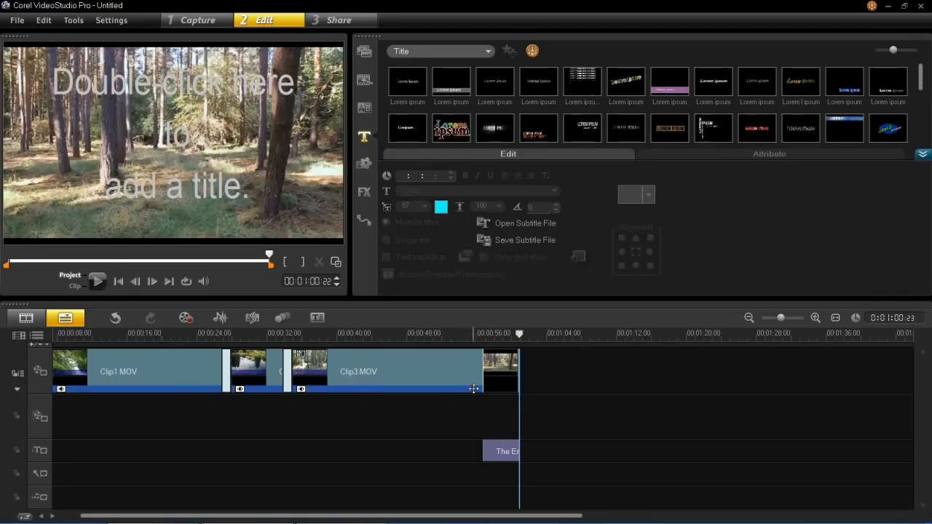
# - Export the project for YouTube as MPEG-4 HD (16:9) with the file name "Countryside view in 60 seconds"
pyautogui.click(343, 20)
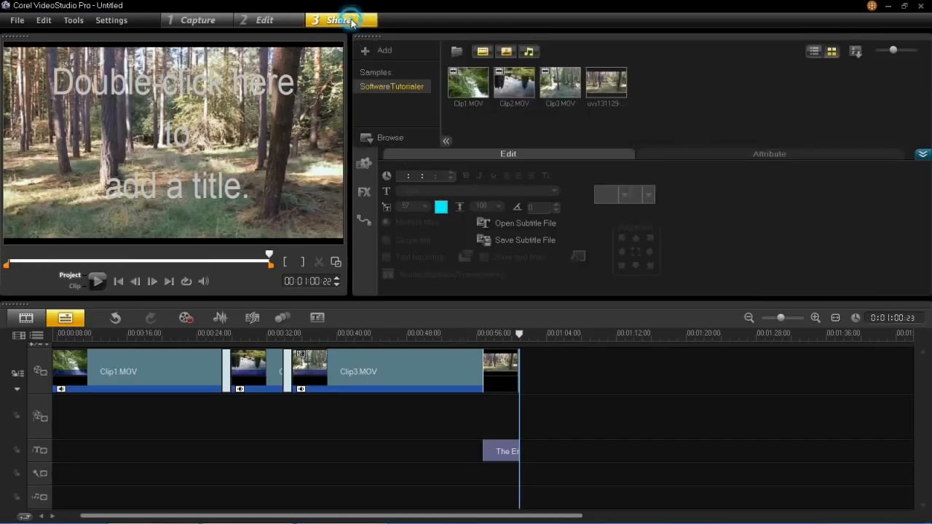
pyautogui.click(528, 245)
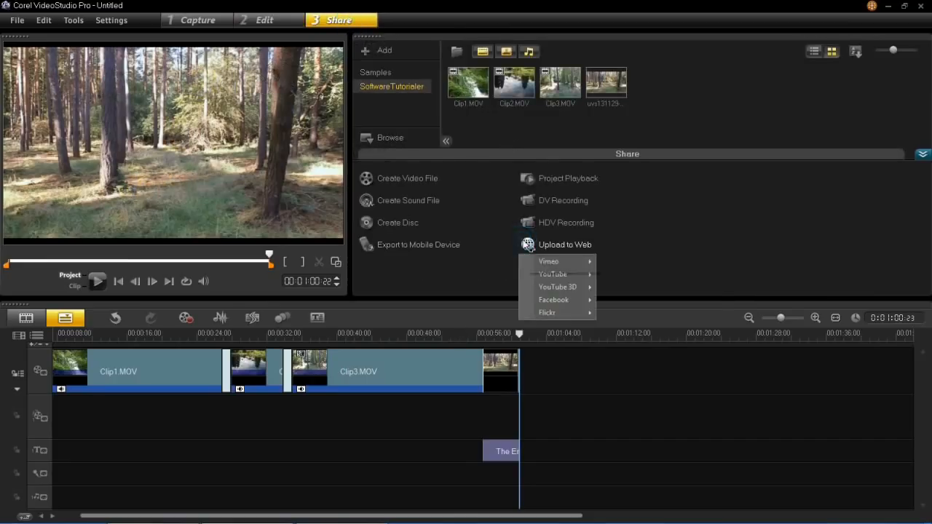
pyautogui.click(541, 276)
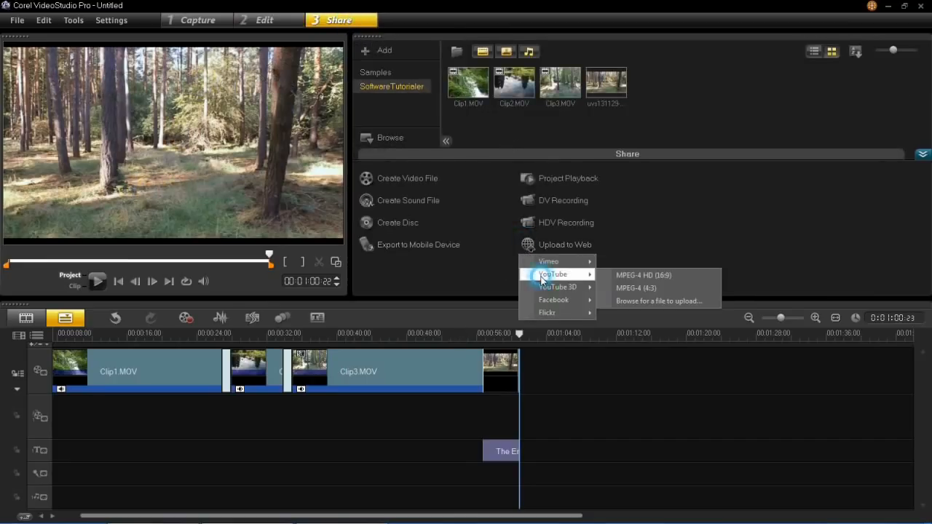
pyautogui.click(694, 282)
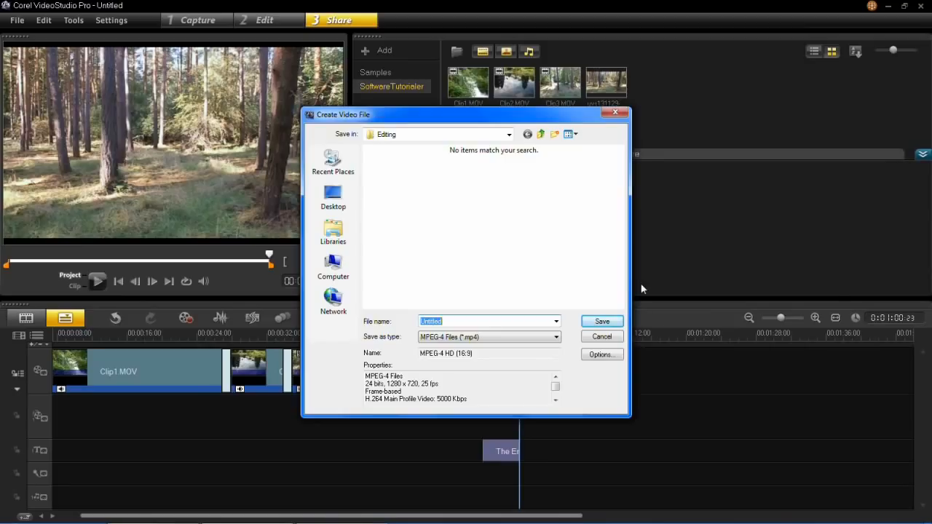
pyautogui.write('Countryside view in 60 seconds')
pyautogui.click(601, 324)
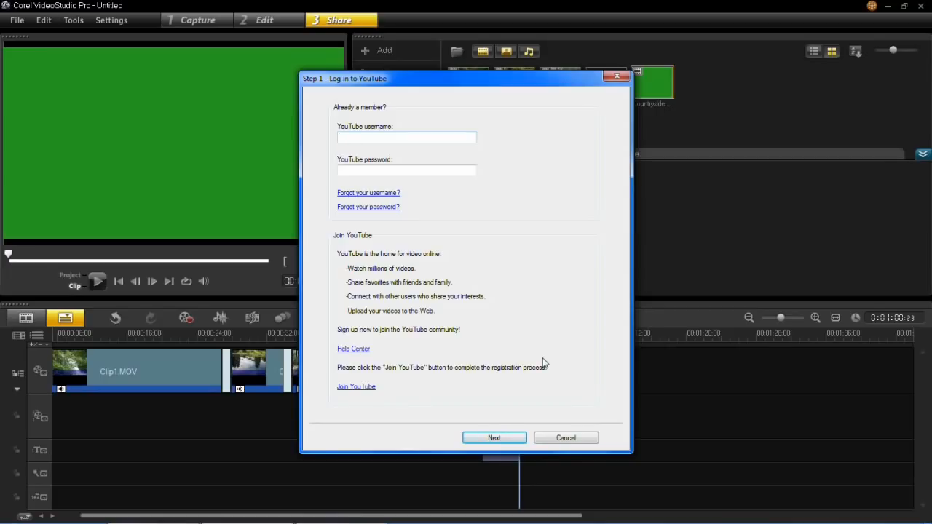
# - Submit the YouTube login and agree to the copyright disclaimer
pyautogui.click(359, 387)
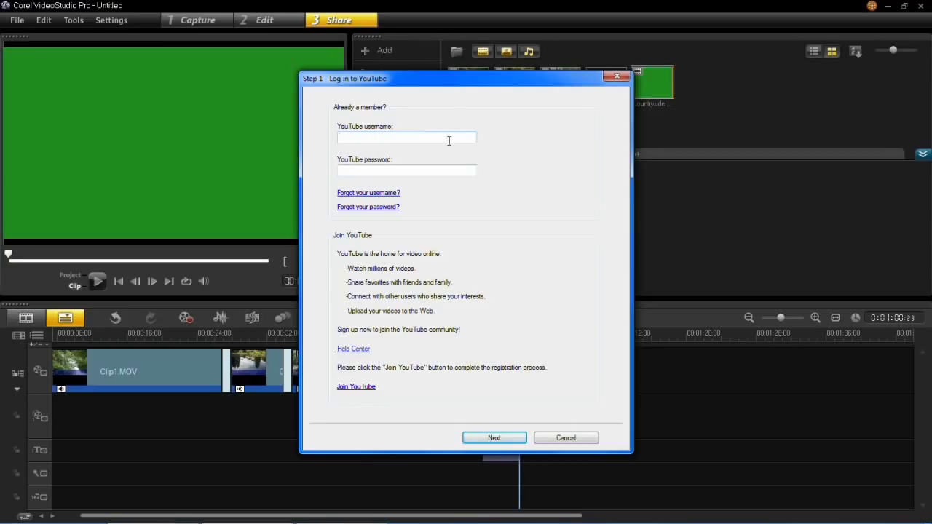
pyautogui.press('Return')
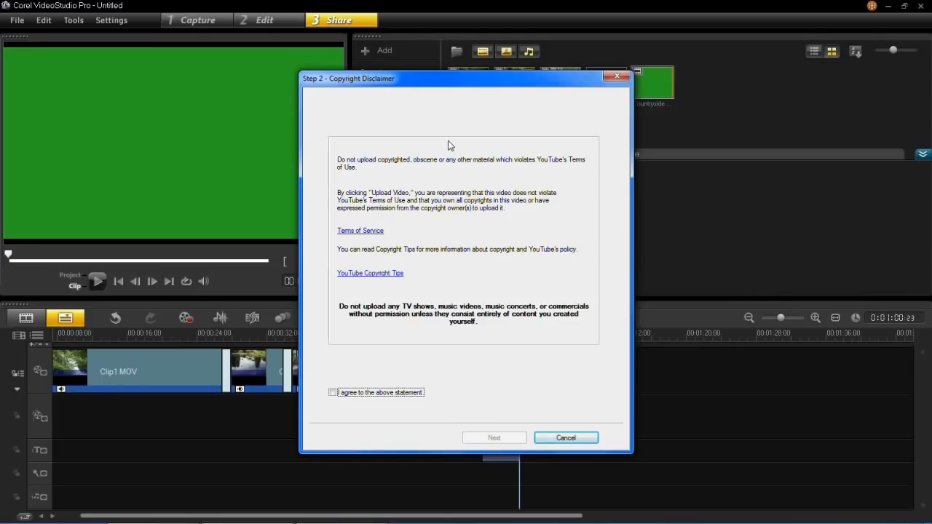
pyautogui.click(382, 393)
pyautogui.click(500, 439)
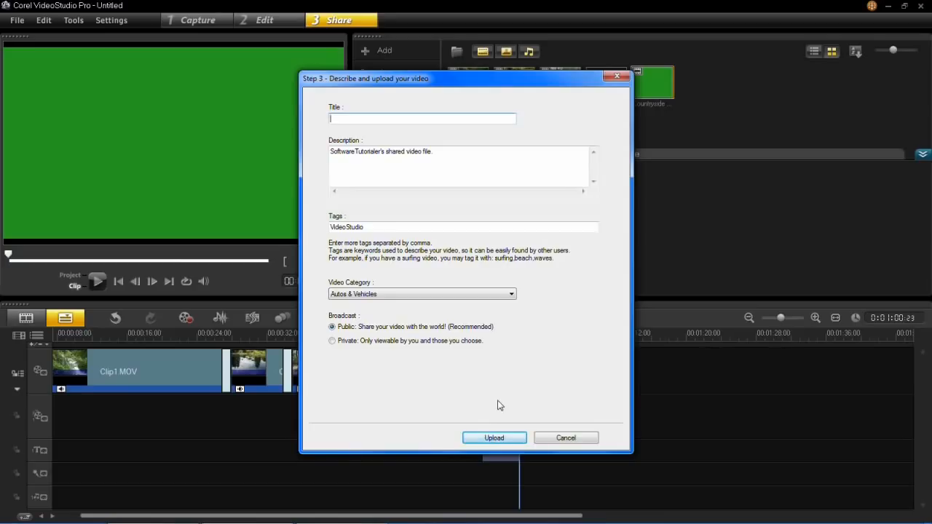
# - Title the upload "Countryside View in 60 Seconds" and replace the description with "A quick view of the english countryside in 60 seconds."
pyautogui.write('Countryside View in 60 Seconds')
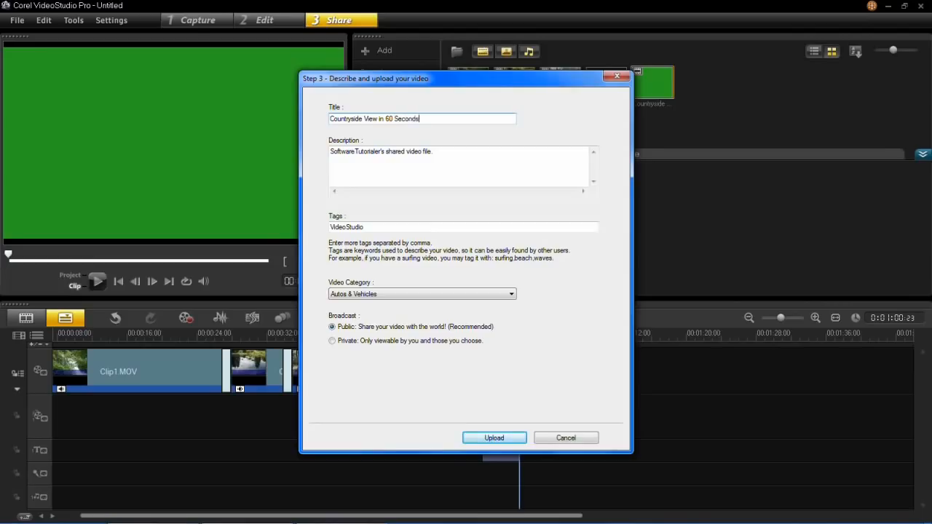
pyautogui.tripleClick(526, 163)
pyautogui.press('BackSpace')
pyautogui.write('A quick ')
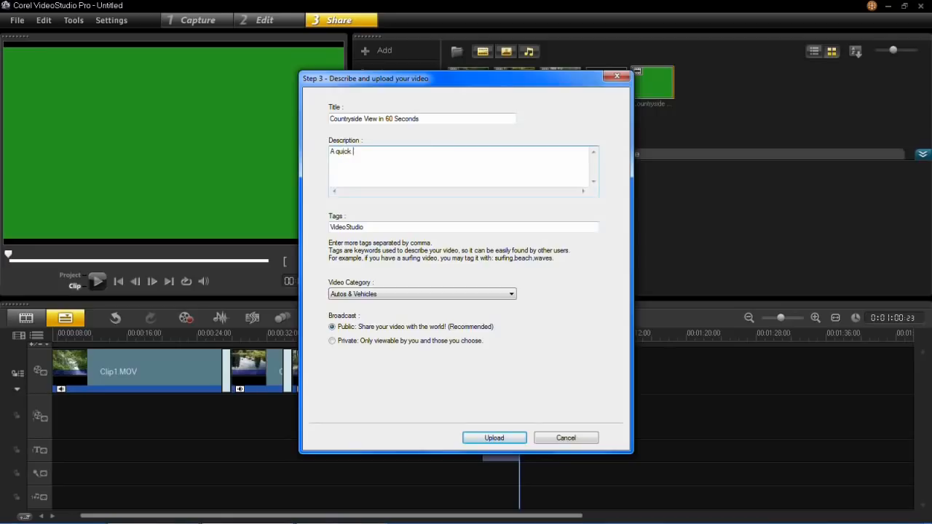
pyautogui.write('view of the english countryside in 60 seconds.')
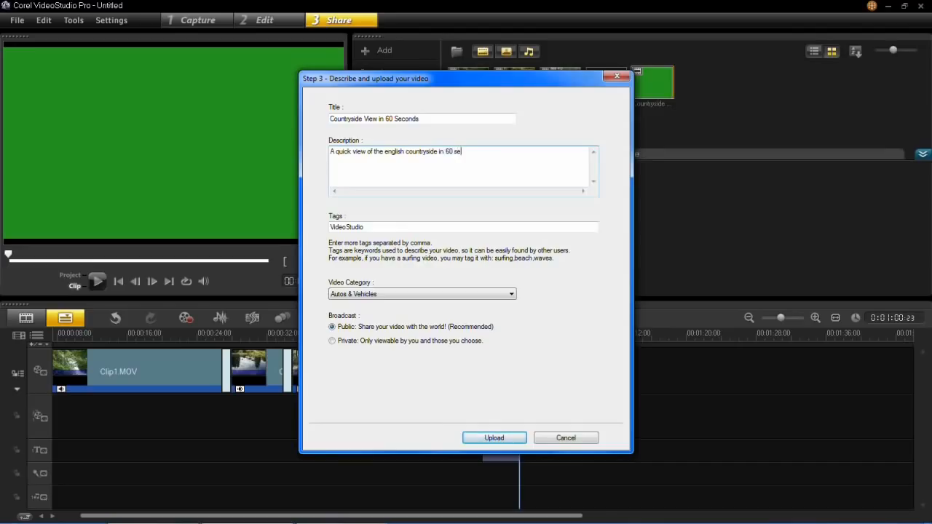
# - Replace the video's tags with "Countryside view 60 seconds"
pyautogui.doubleClick(378, 226)
pyautogui.write('Cou')
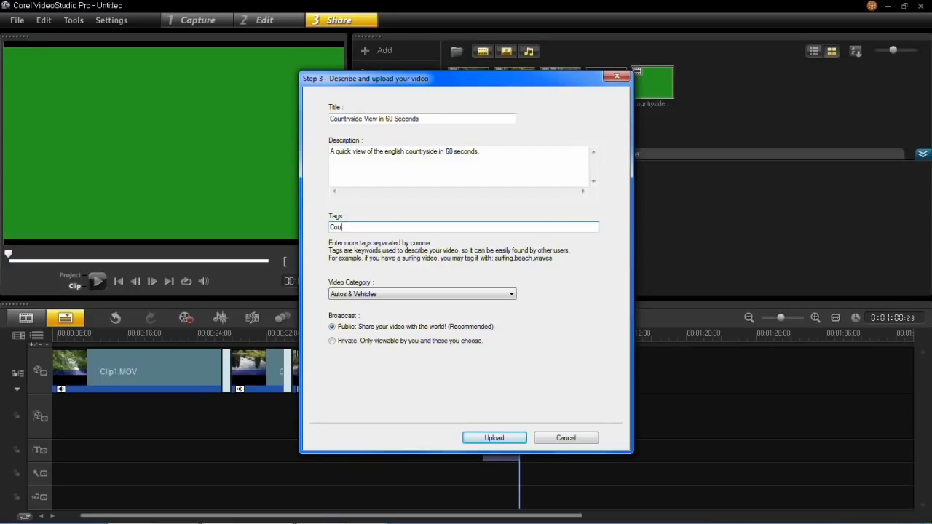
pyautogui.write('ntryside view 60 seconds')
# - Set the video category to Entertainment and start the public upload to YouTube
pyautogui.click(395, 294)
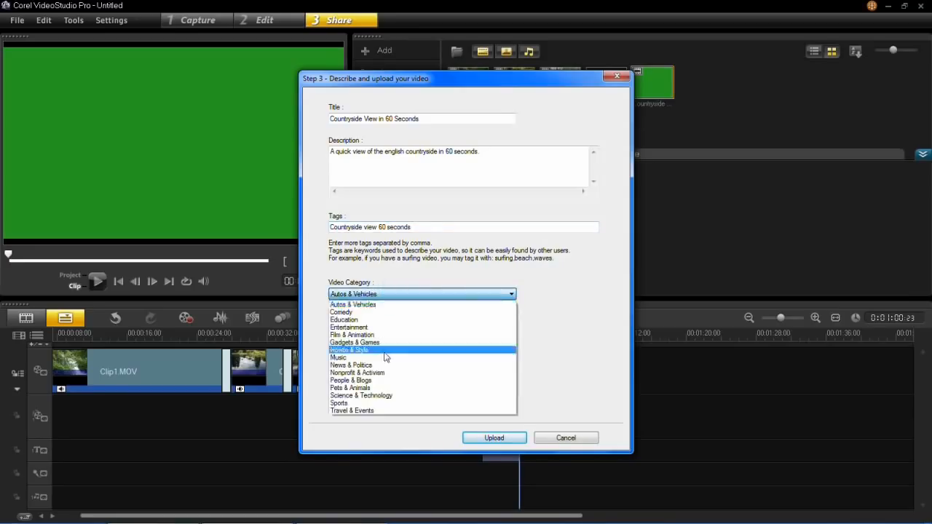
pyautogui.click(386, 328)
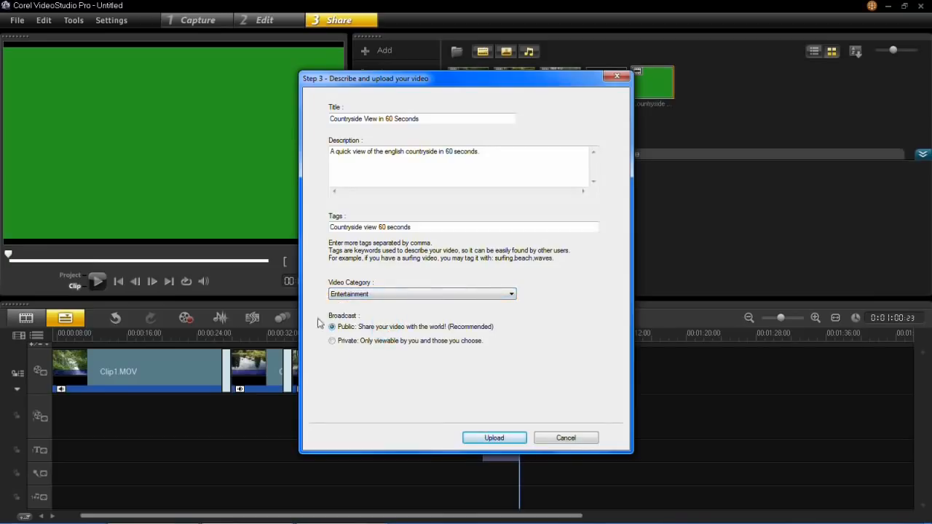
pyautogui.click(517, 438)
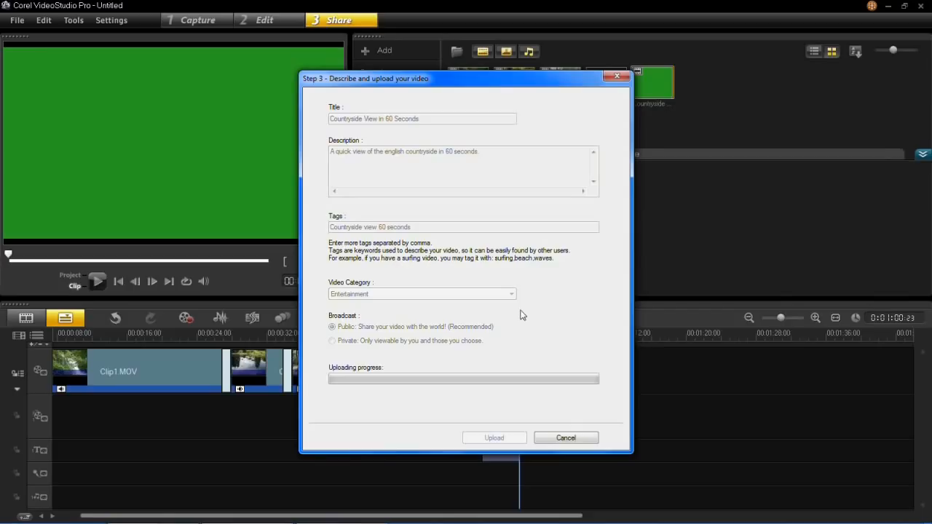